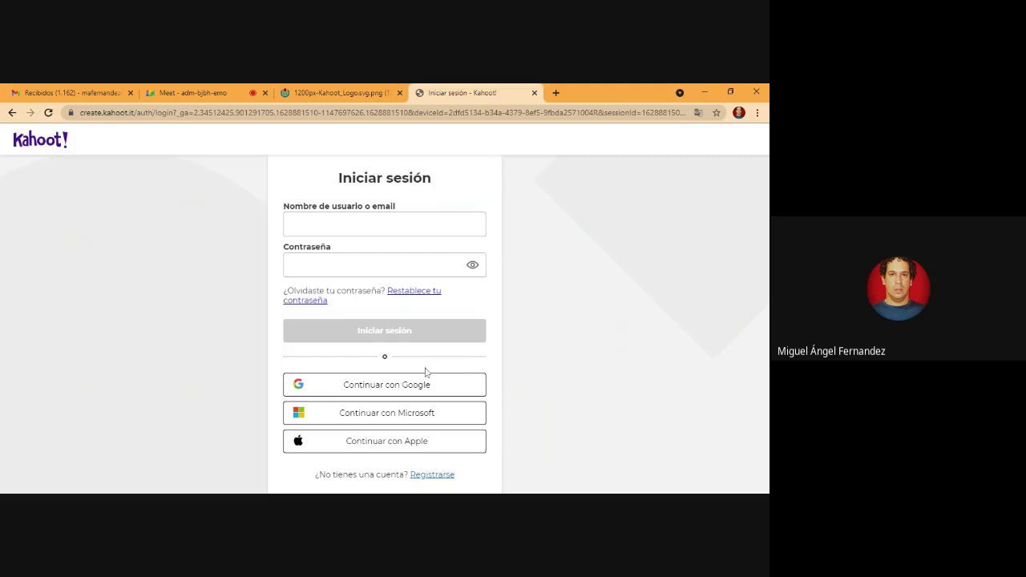
Step: Continue the Kahoot login with Google and create a new blank kahoot instead of using a template
left_click(369, 390)
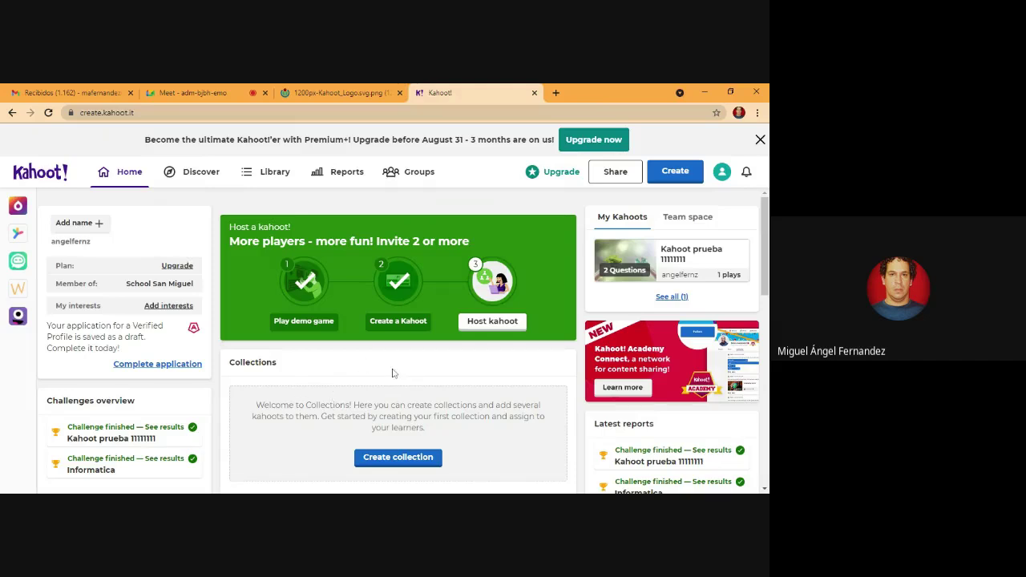
left_click_drag(767, 265, 766, 262)
left_click(675, 174)
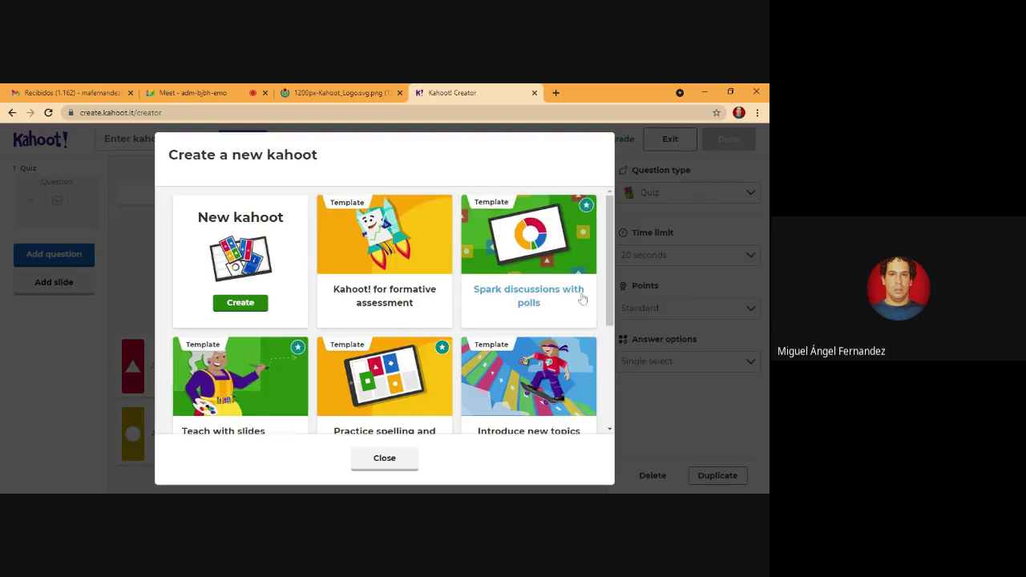
scroll(615, 311, "down", 2)
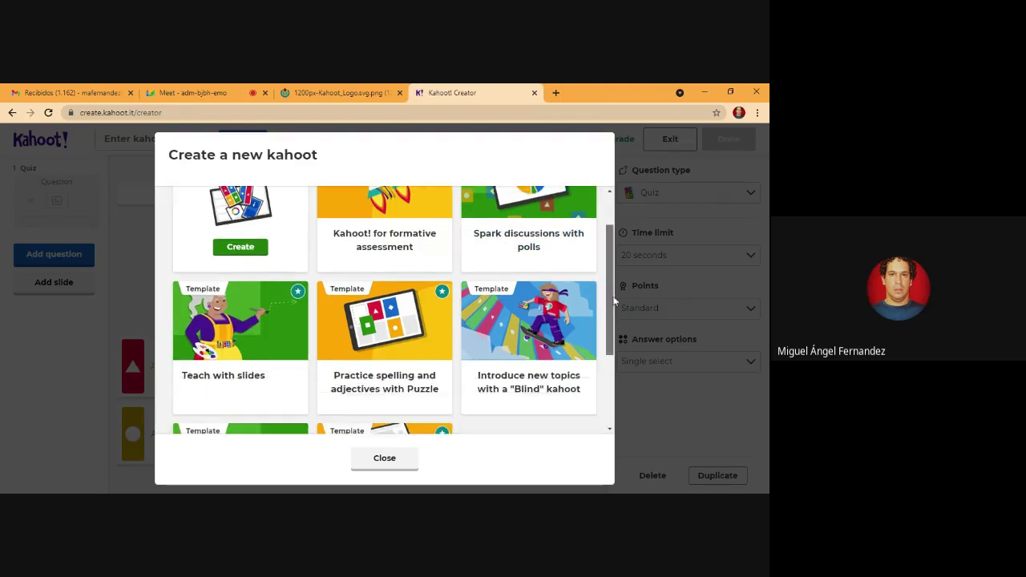
left_click_drag(615, 306, 622, 349)
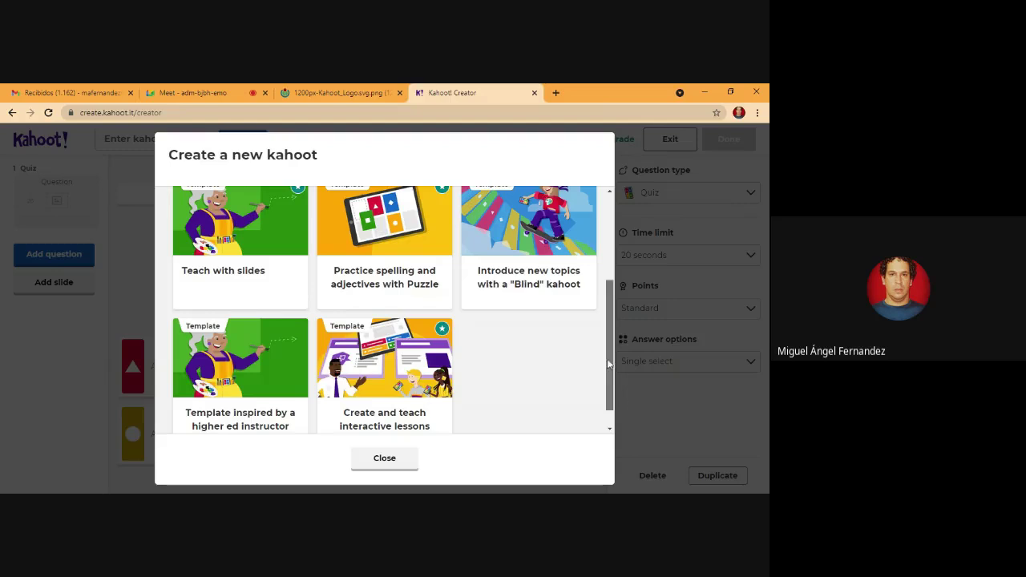
scroll(240, 273, "up", 3)
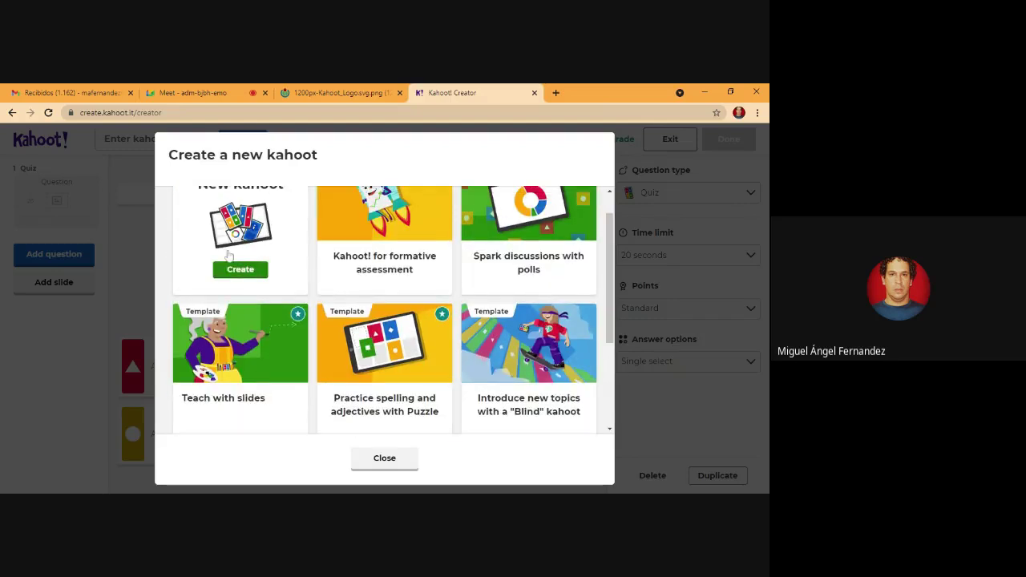
left_click(227, 266)
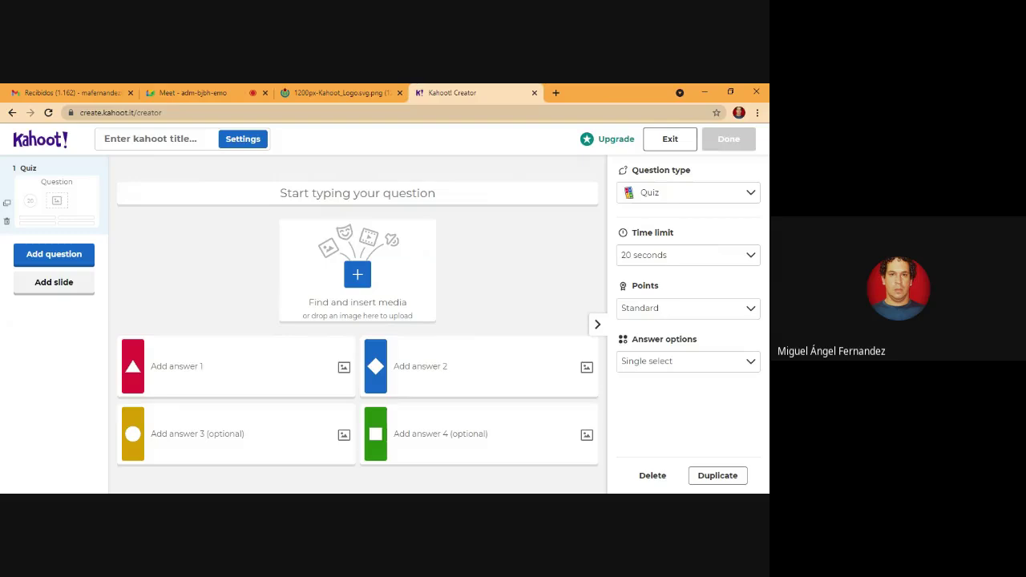
Step: Enter "La capital de Paraguay es:" as the text of the first quiz question
left_click(358, 192)
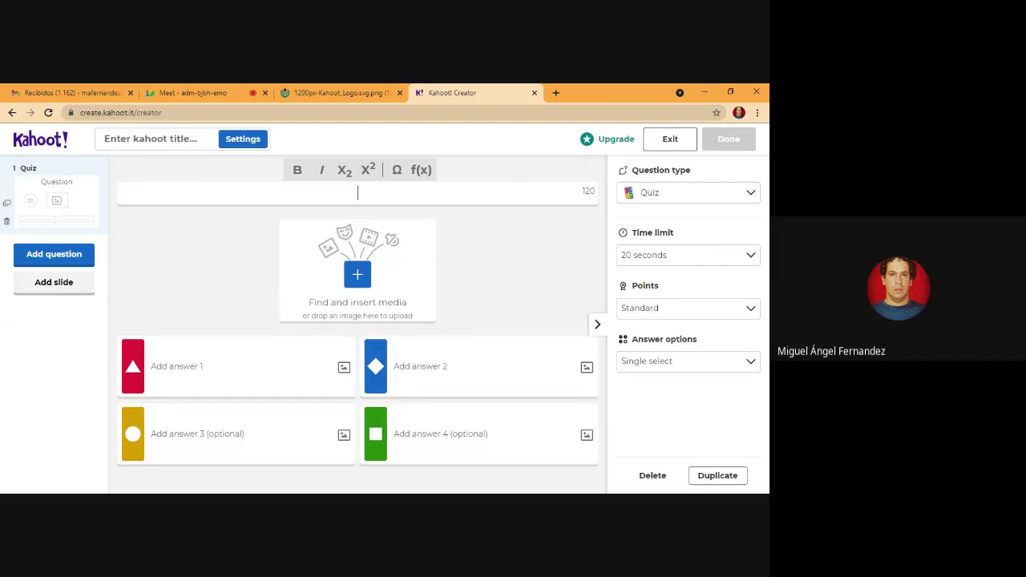
type("LA")
key("BackSpace")
type("a capital de Paragua")
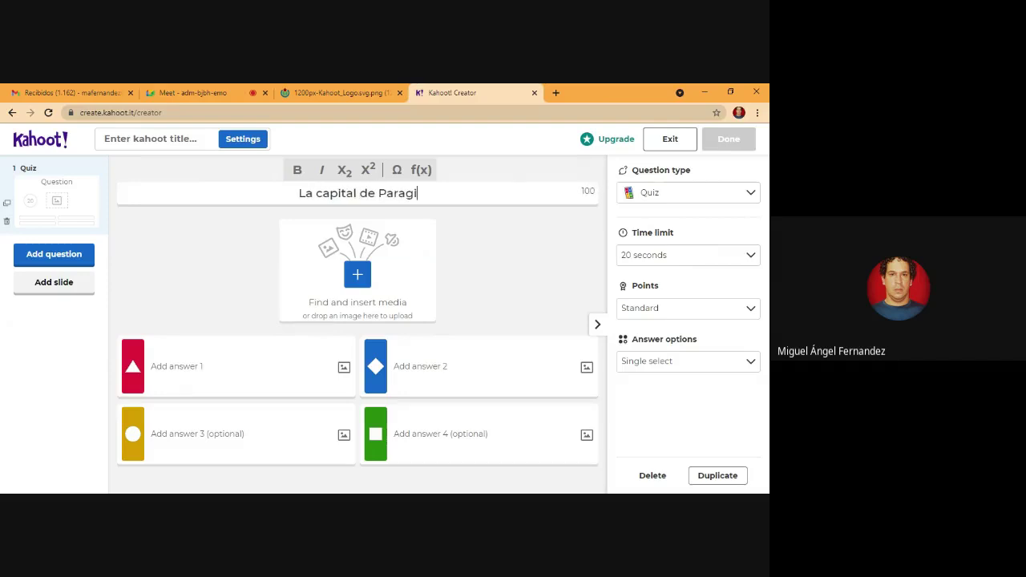
key("BackSpace")
key("BackSpace")
type("uay e")
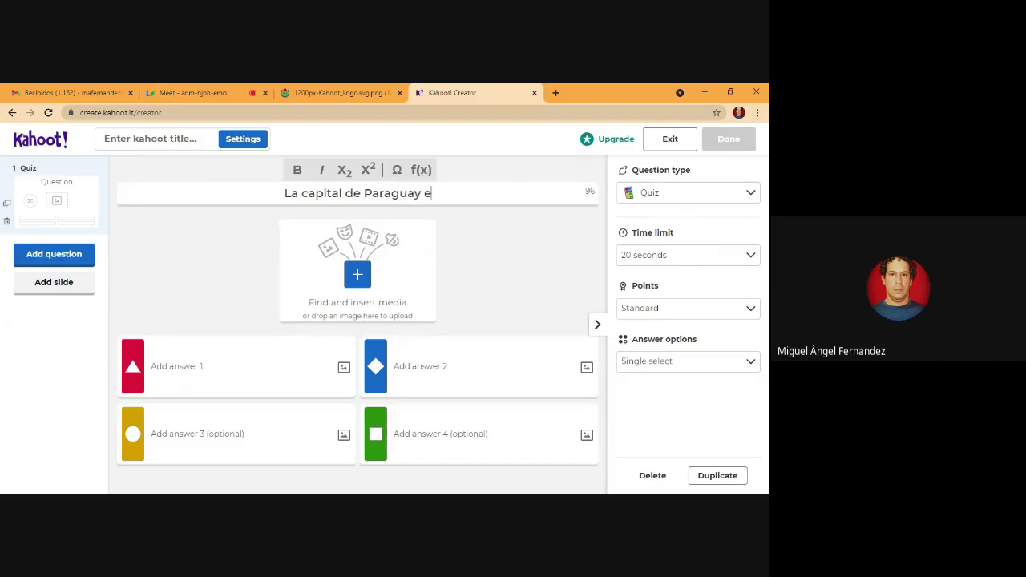
type("s:")
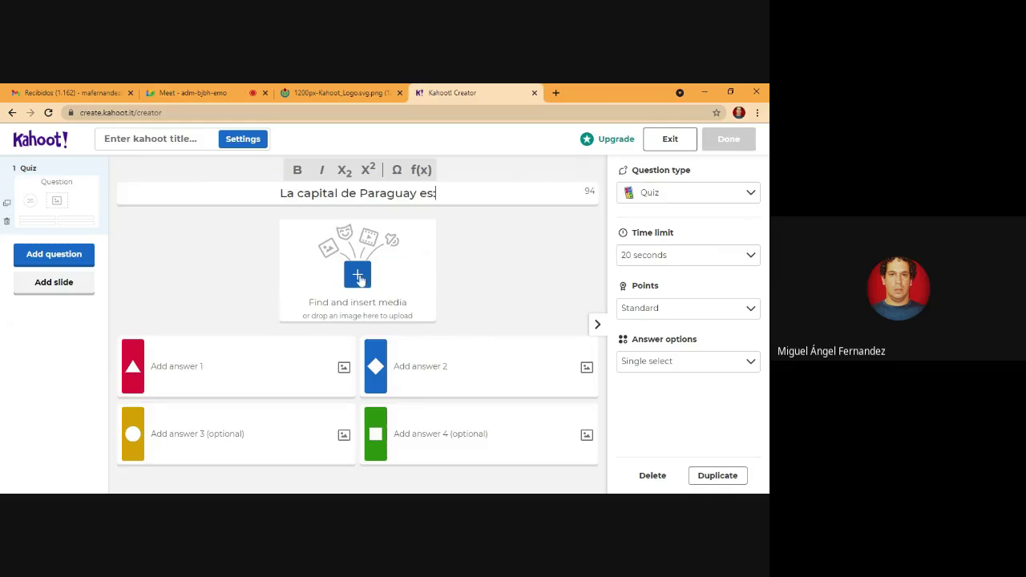
Step: Search the image library for "paraguay" and insert the photo of the pink palace with the flag and lamp post into the question
left_click(358, 276)
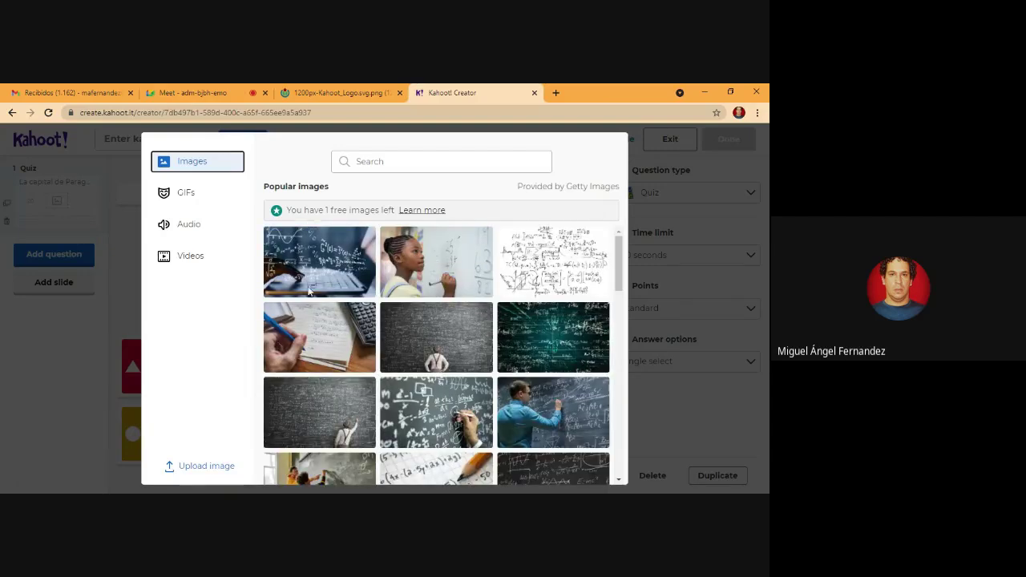
left_click(197, 168)
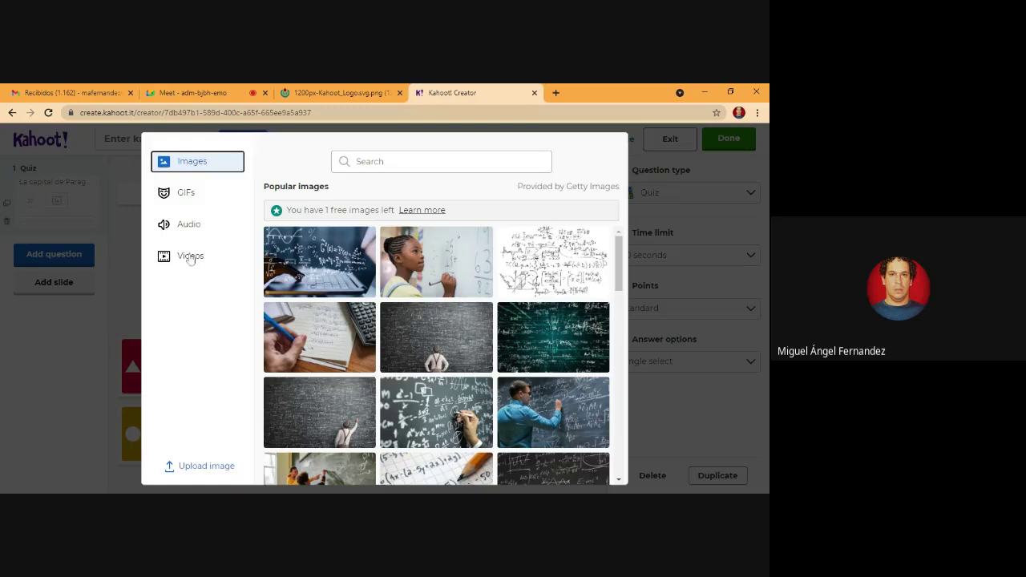
left_click(213, 164)
left_click(441, 161)
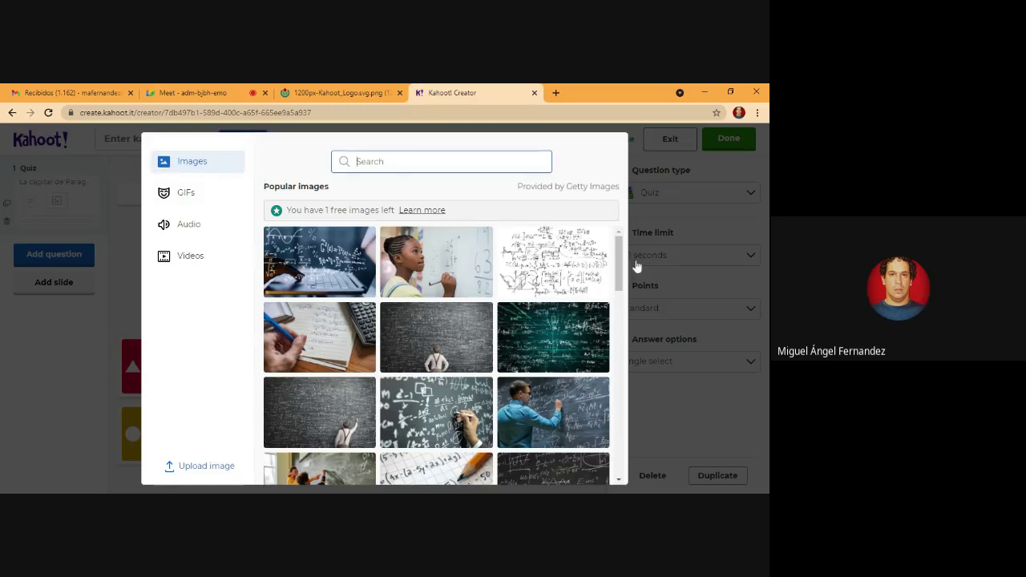
left_click_drag(625, 265, 631, 322)
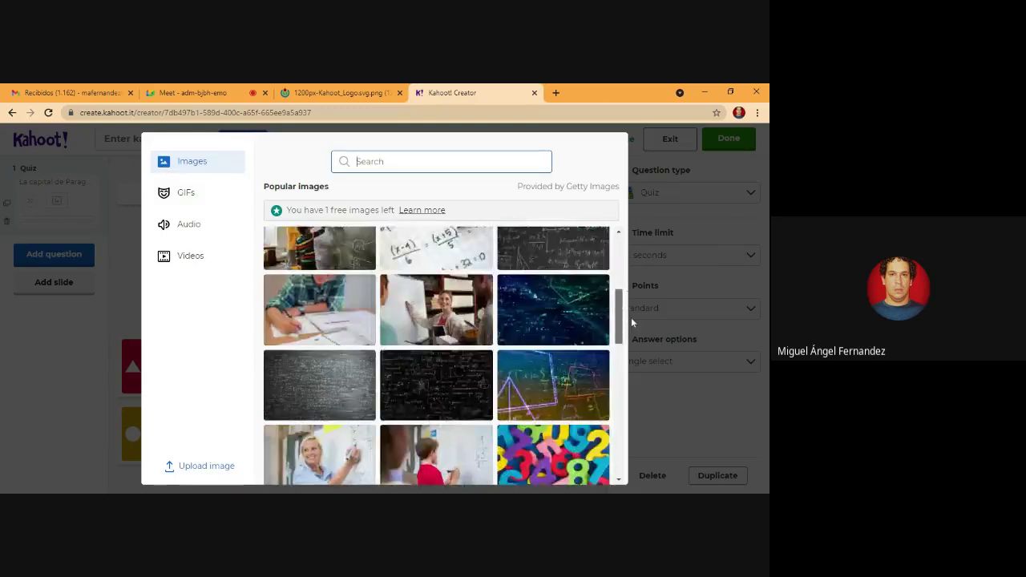
scroll(561, 240, "up", 3)
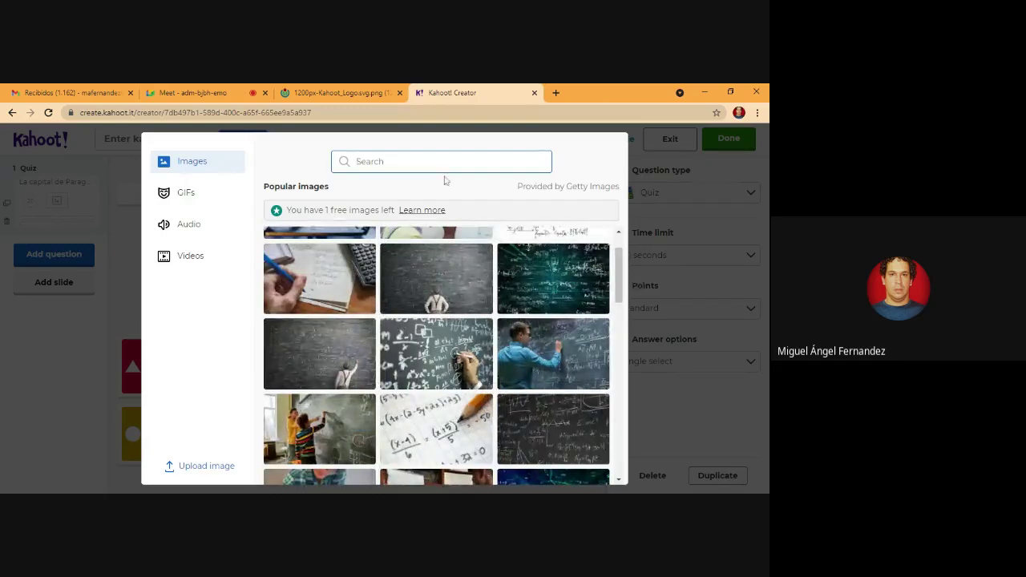
type("para")
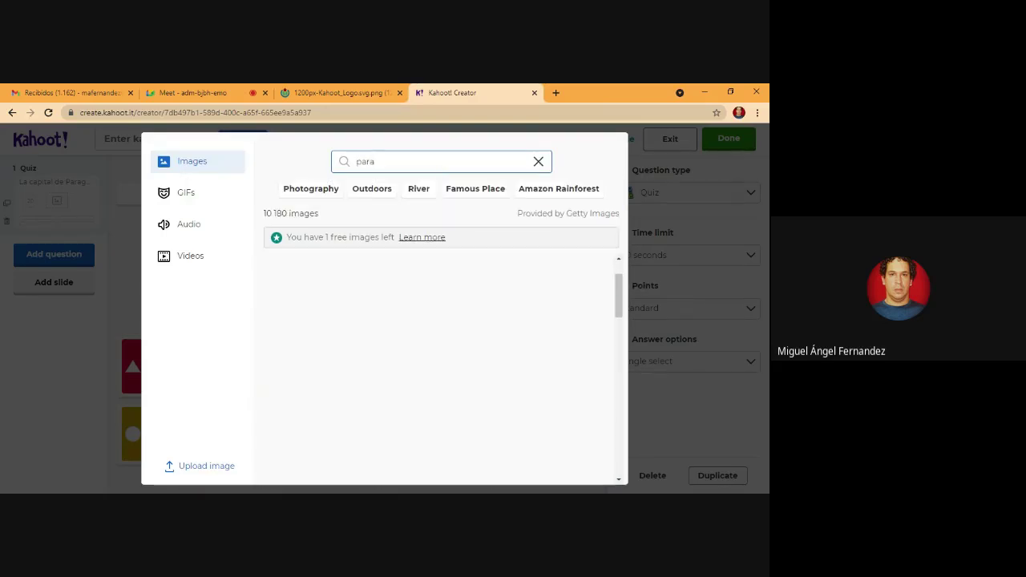
type("guay")
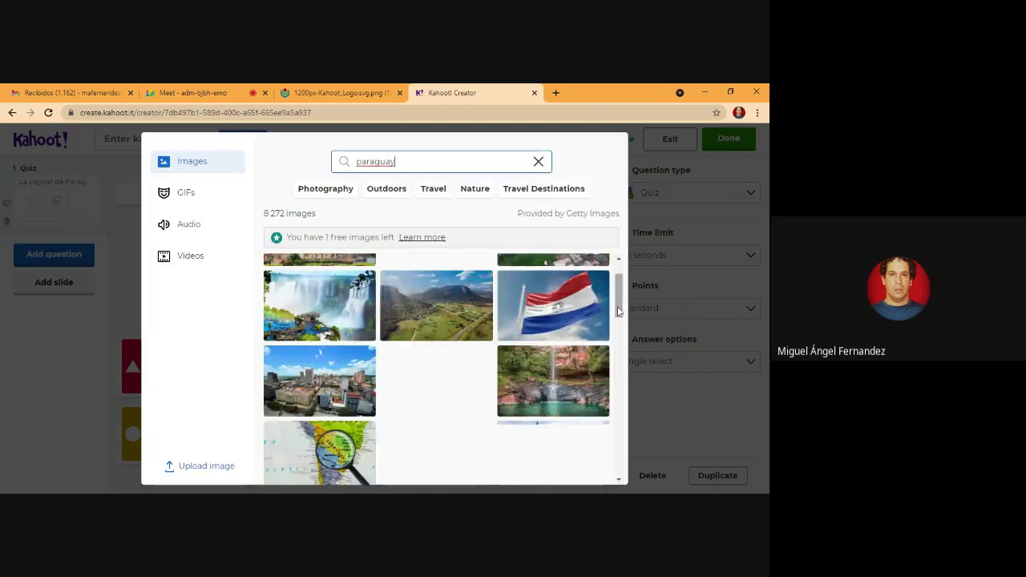
left_click_drag(618, 309, 620, 339)
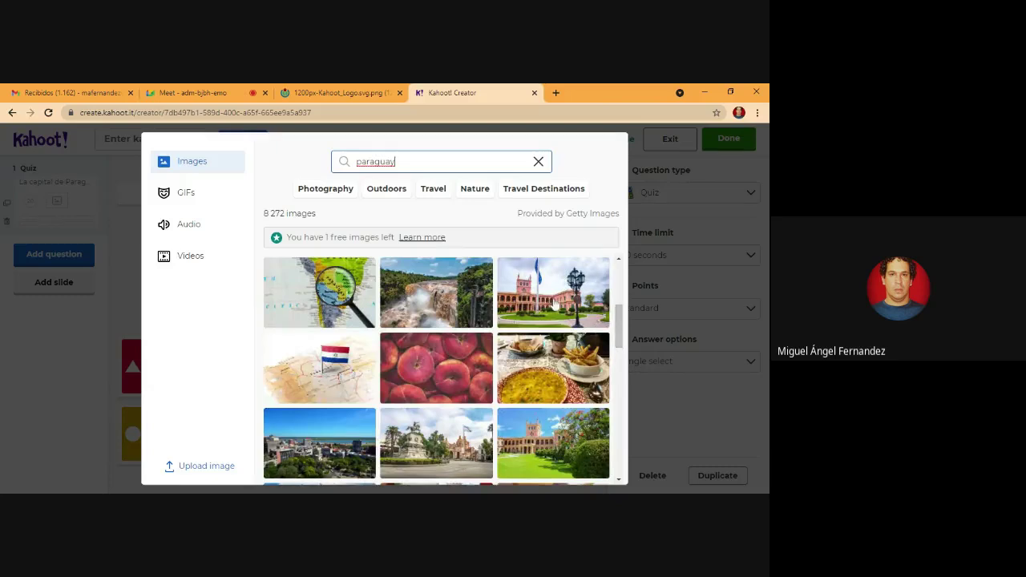
left_click(542, 299)
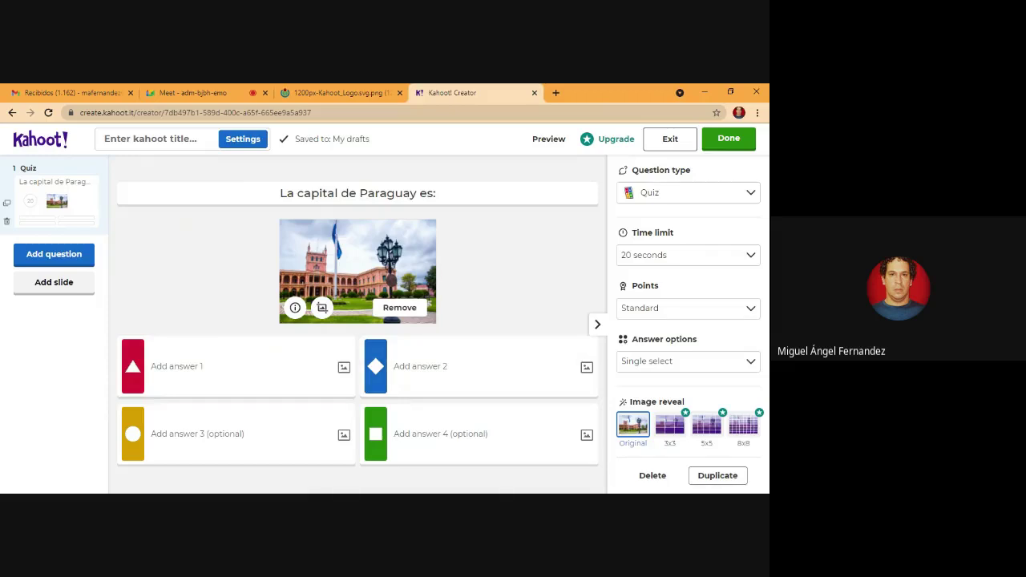
Step: Enter "Montevideo" as answer 1 and "Quito" as answer 2
left_click(152, 366)
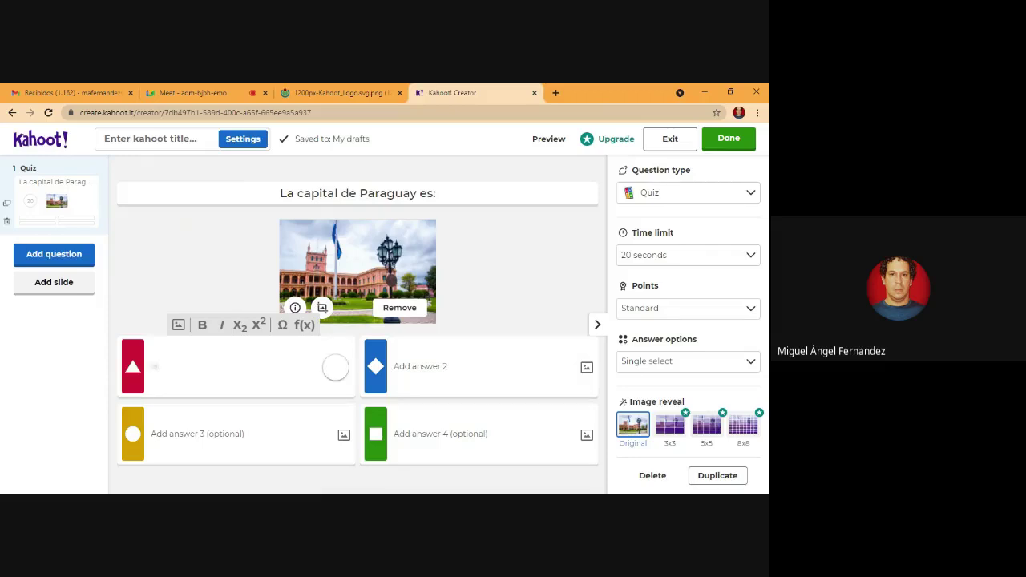
type("Monten")
type("ideo")
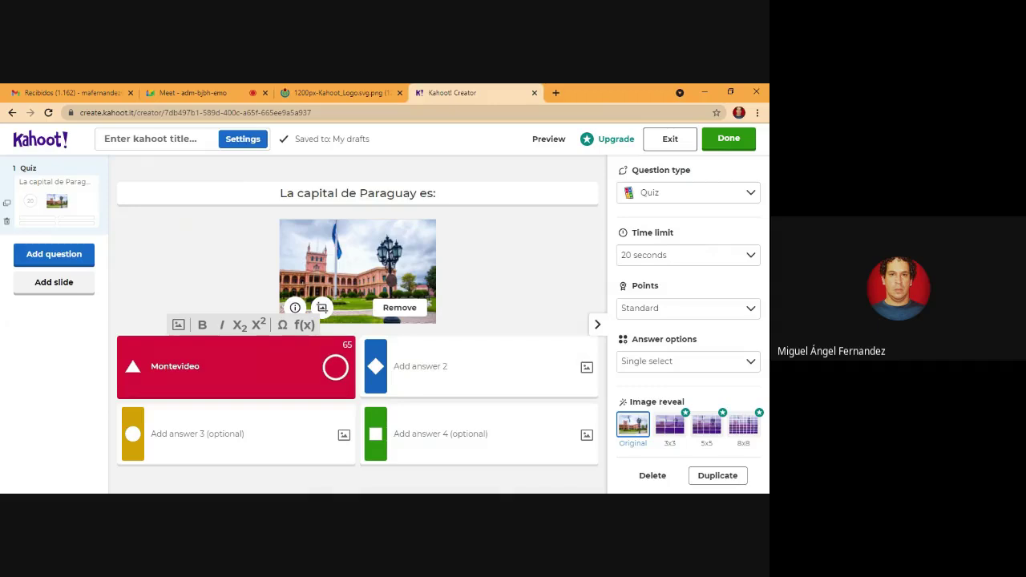
left_click(417, 366)
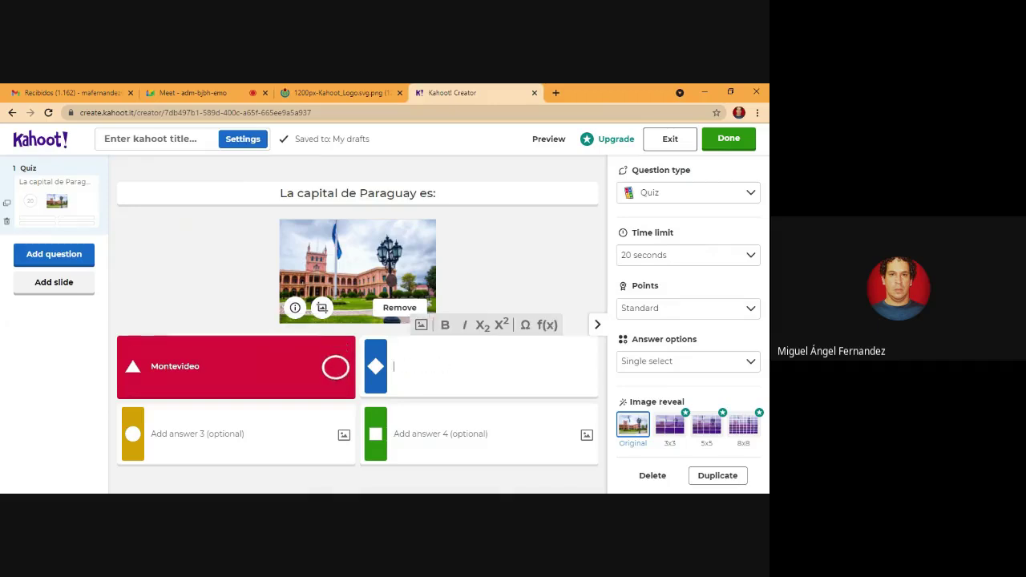
type("Quito")
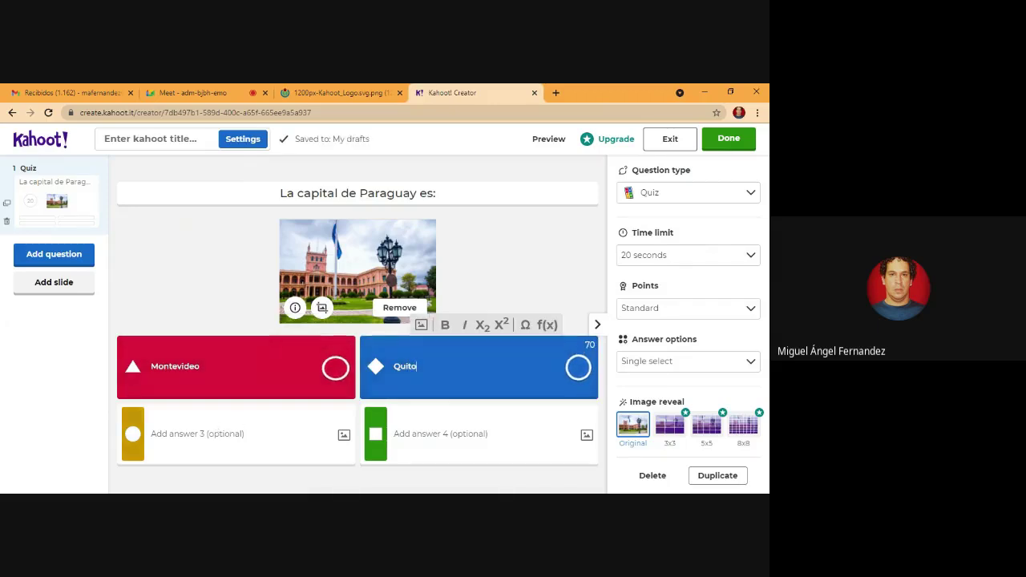
Step: Enter "Asunción" as answer 3 and "Buenos Aires" as answer 4
left_click(192, 433)
type("Asunc")
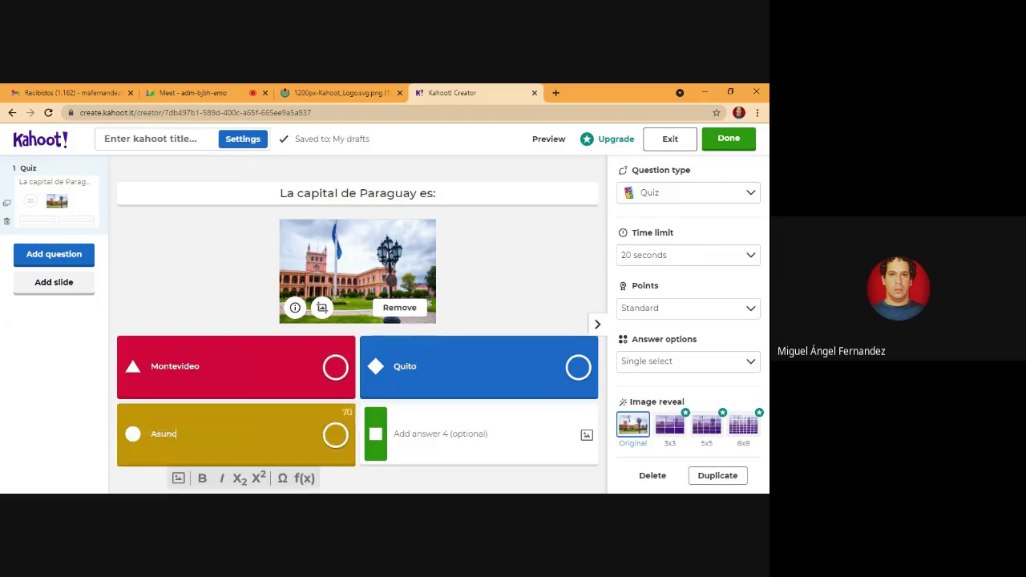
type("i")
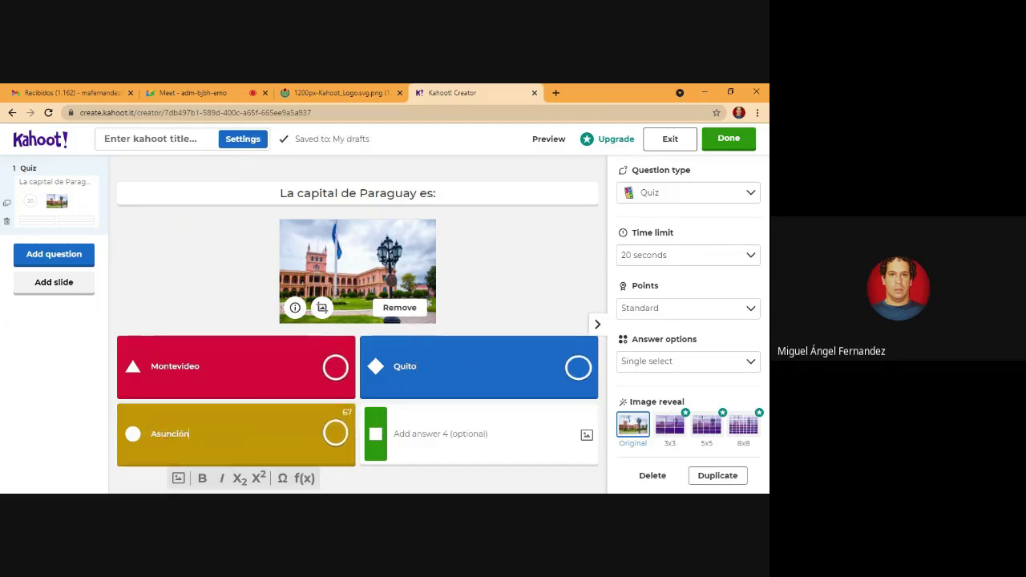
type("ón")
left_click(394, 434)
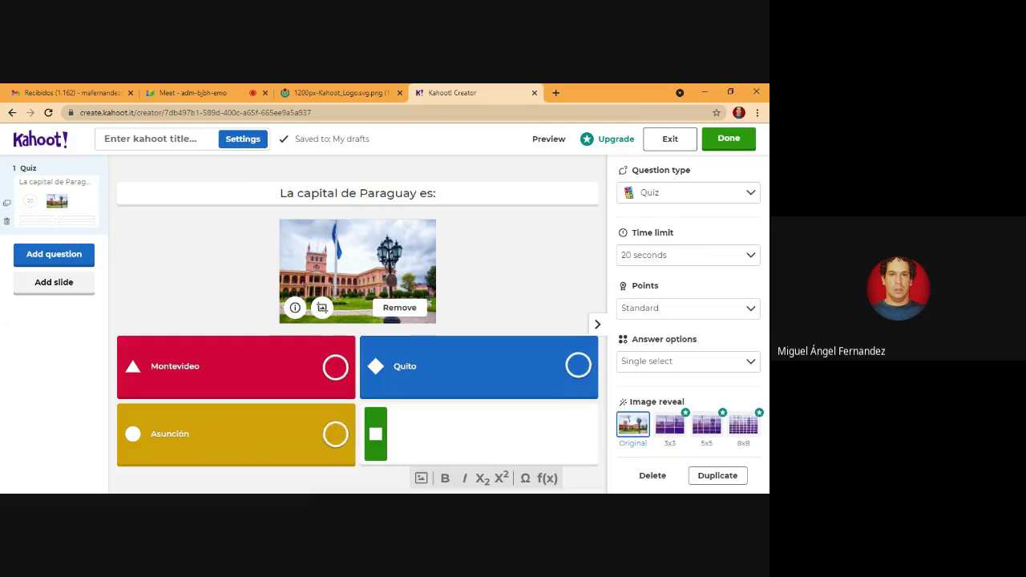
type("Bueno")
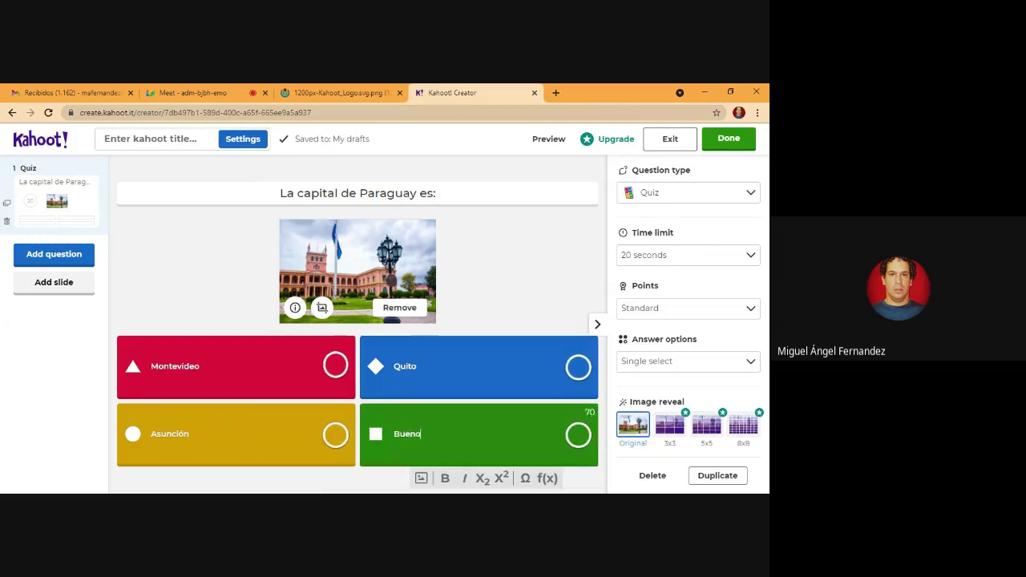
type("s Aires")
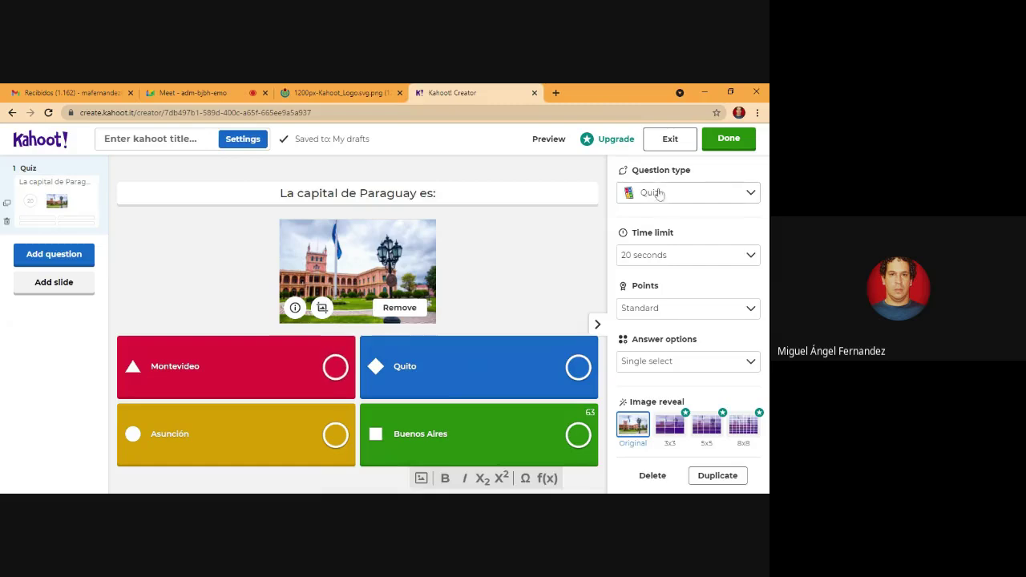
double_click(752, 197)
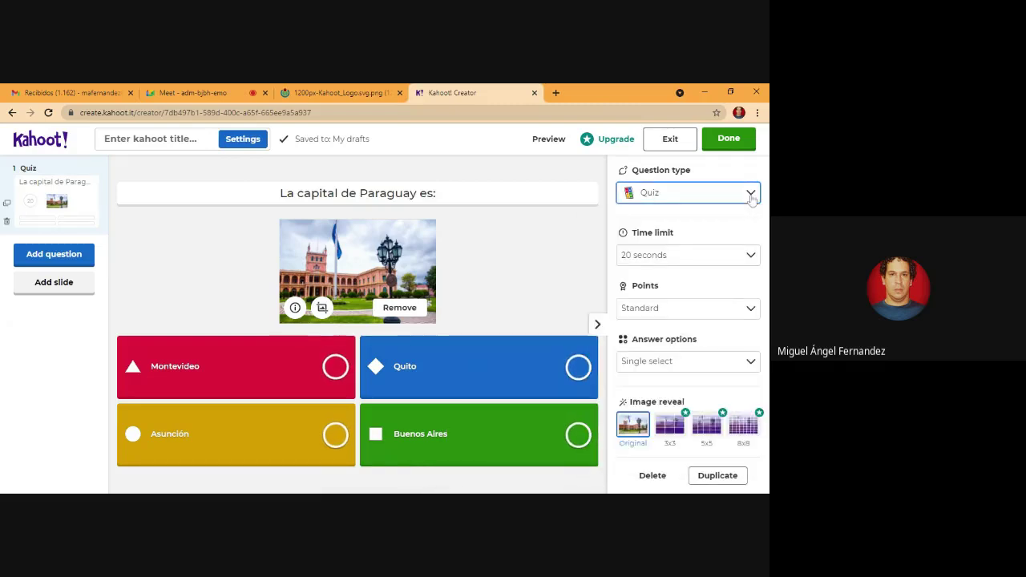
left_click(752, 196)
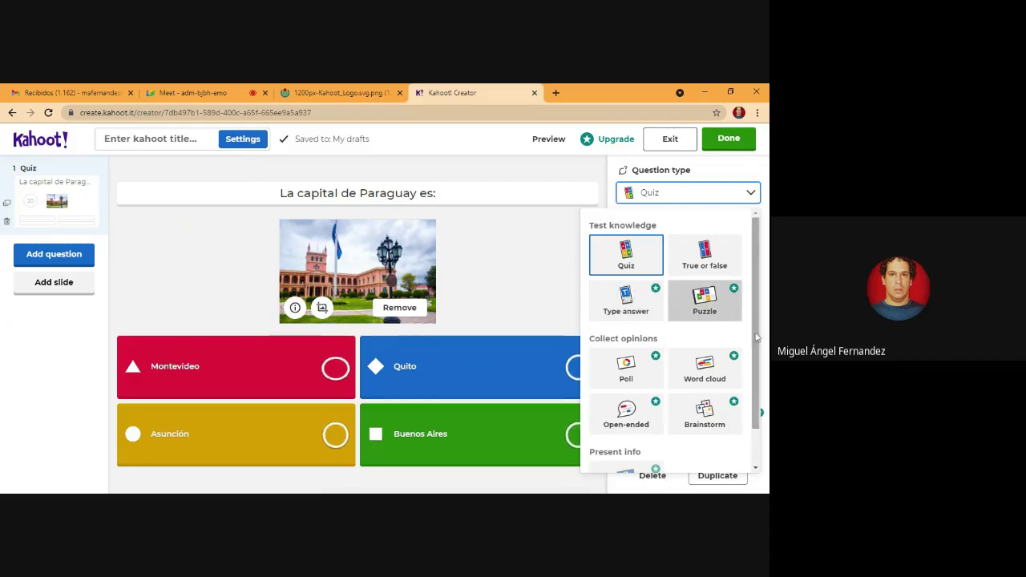
left_click_drag(756, 343, 767, 305)
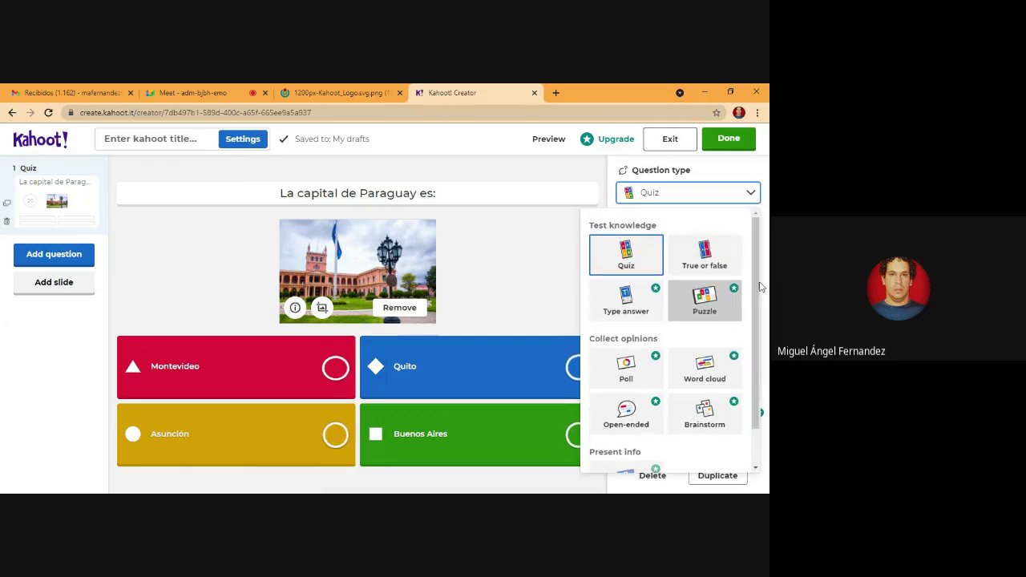
left_click(610, 192)
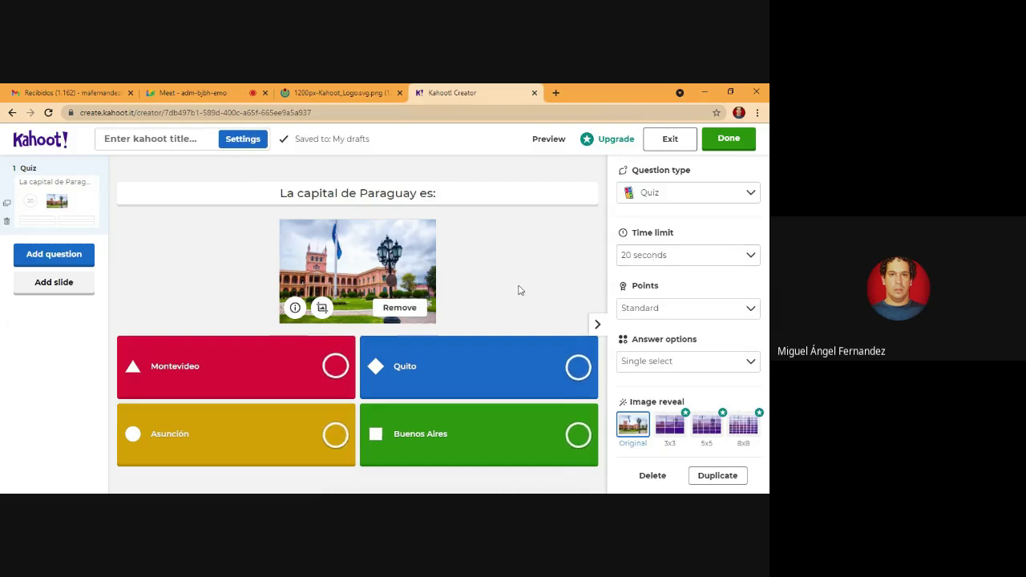
Step: Set the question's time limit to 5 seconds and keep its points at Standard
left_click(748, 258)
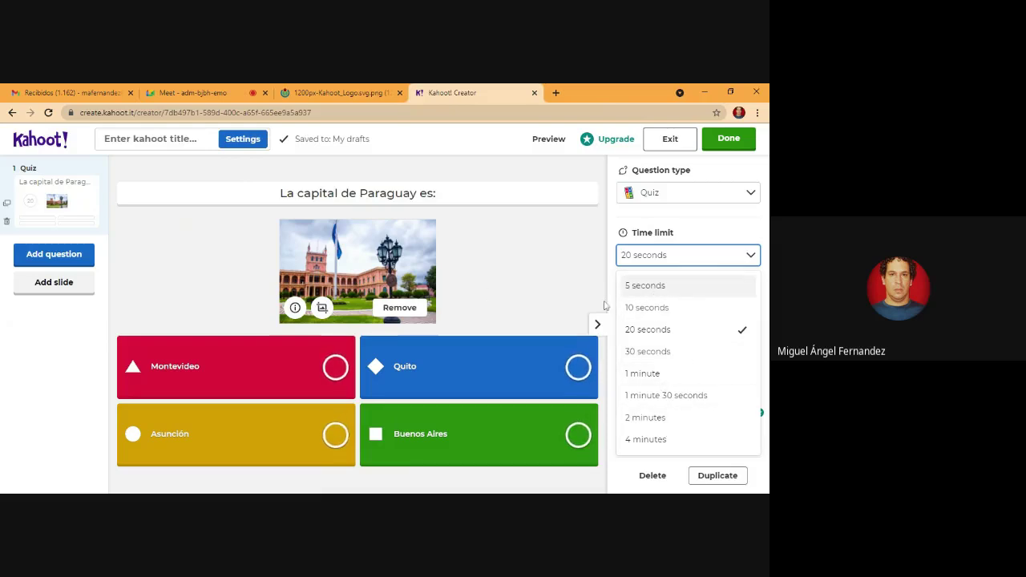
left_click(645, 287)
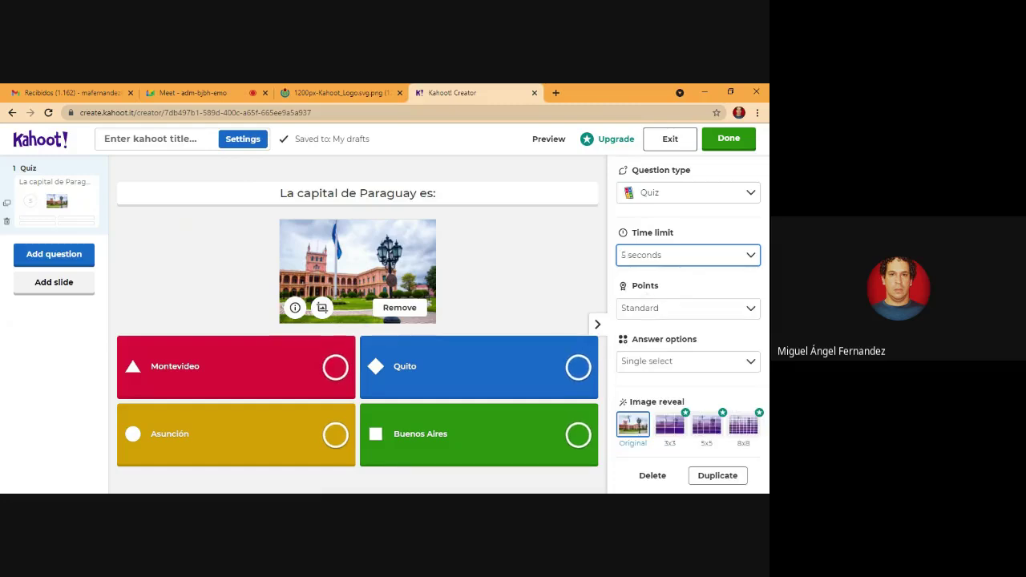
left_click(749, 310)
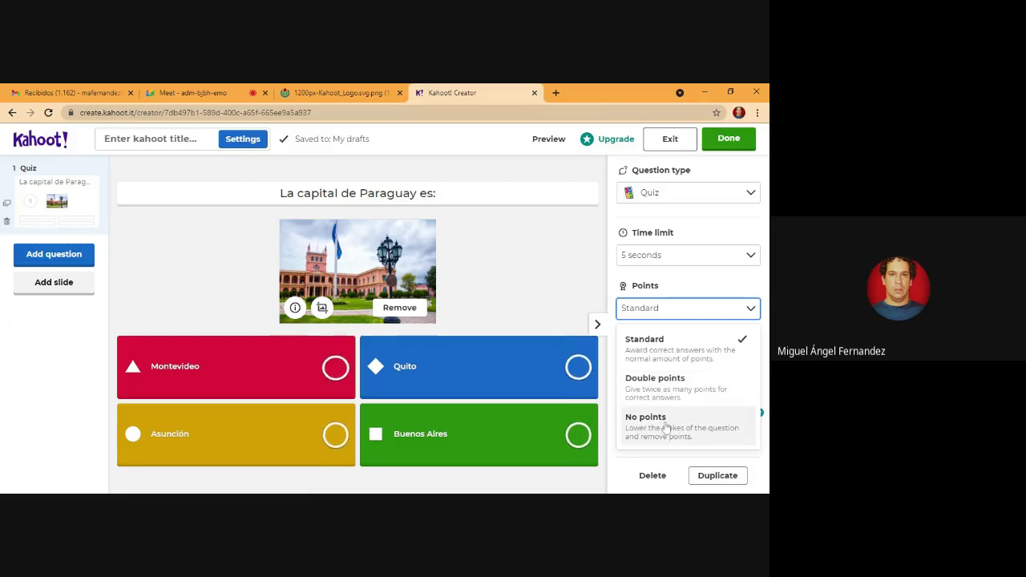
left_click(707, 329)
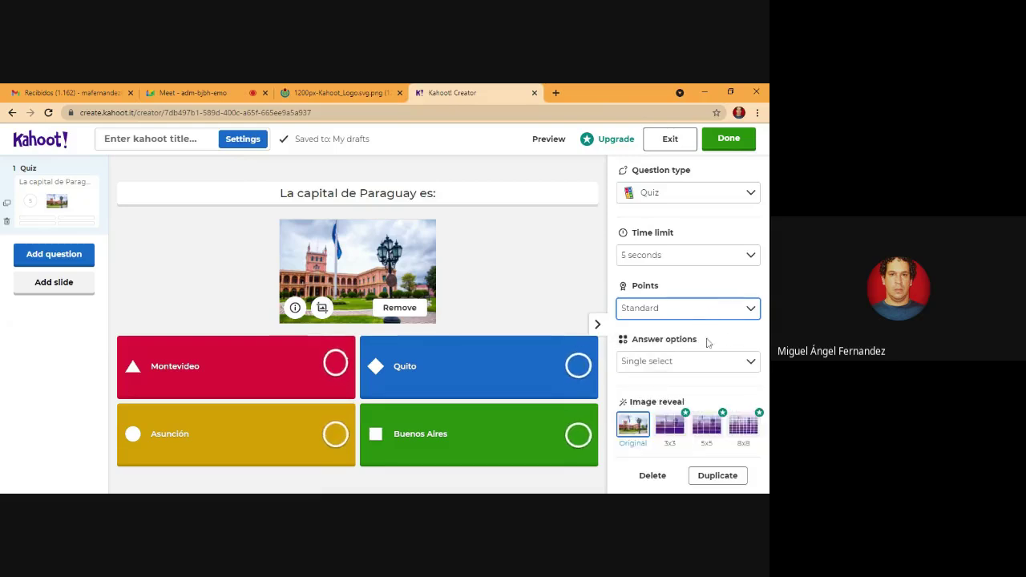
Step: Keep the answer options at single select and mark "Asunción" as the correct answer
left_click(742, 365)
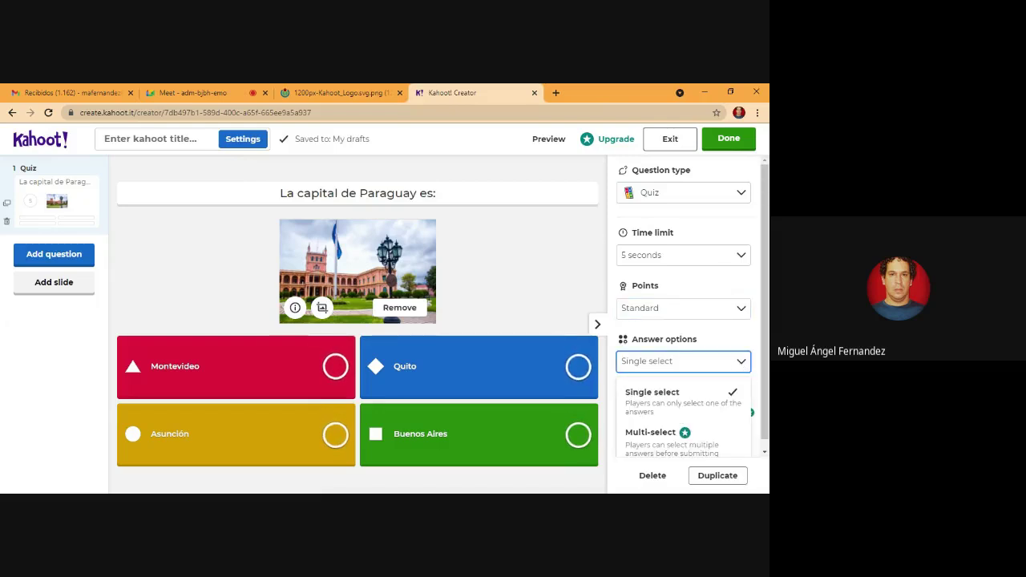
scroll(693, 307, "down", 1)
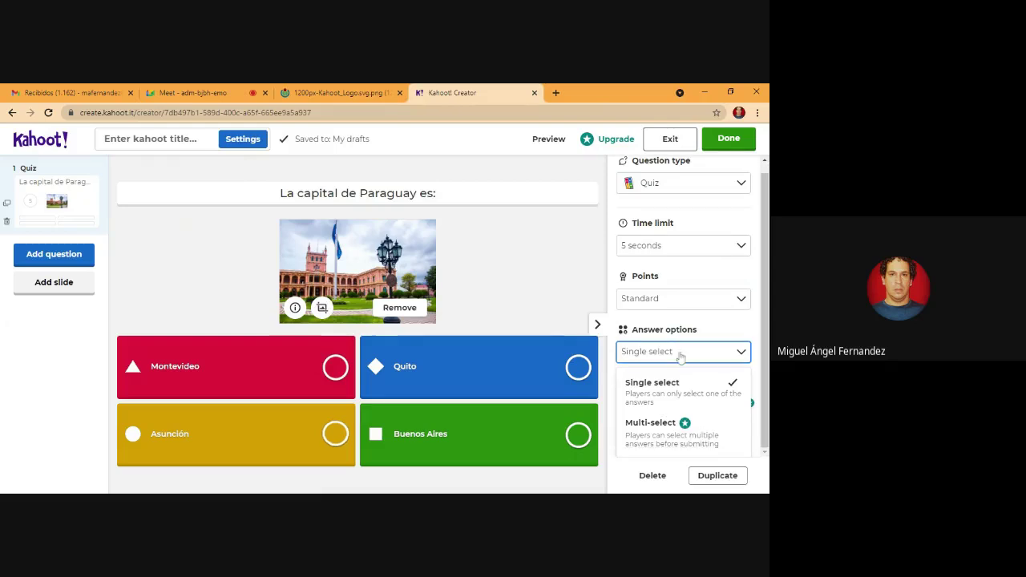
left_click(593, 320)
left_click(577, 436)
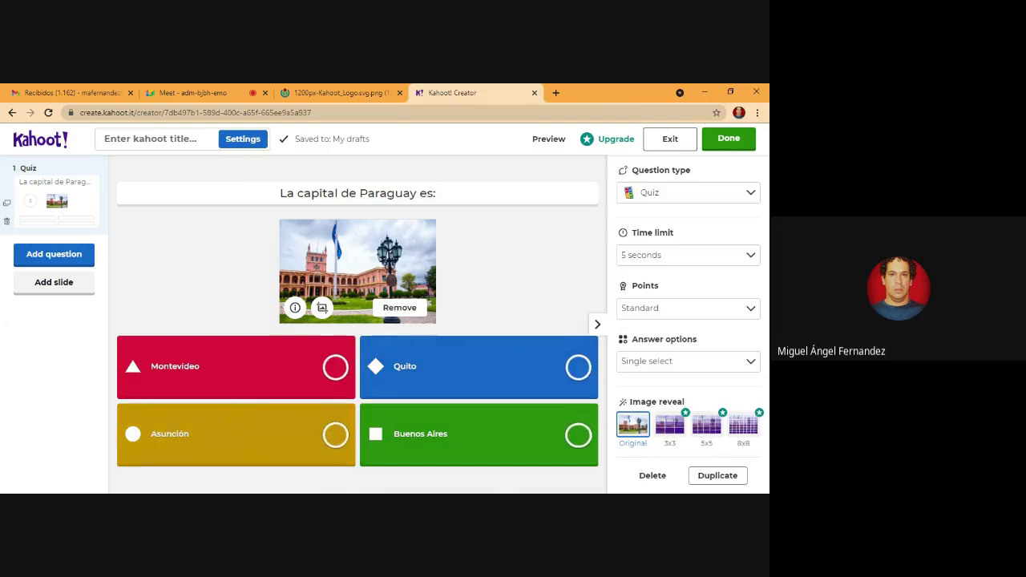
left_click(335, 435)
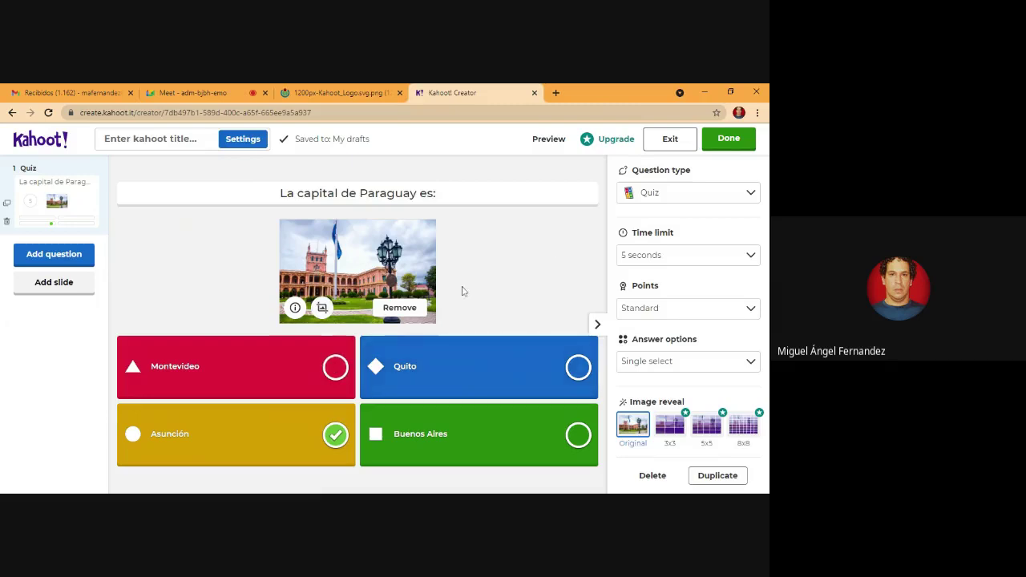
Step: Finish the kahoot with the title "Preguntas sobre Paraguay", leaving the description empty
left_click(737, 144)
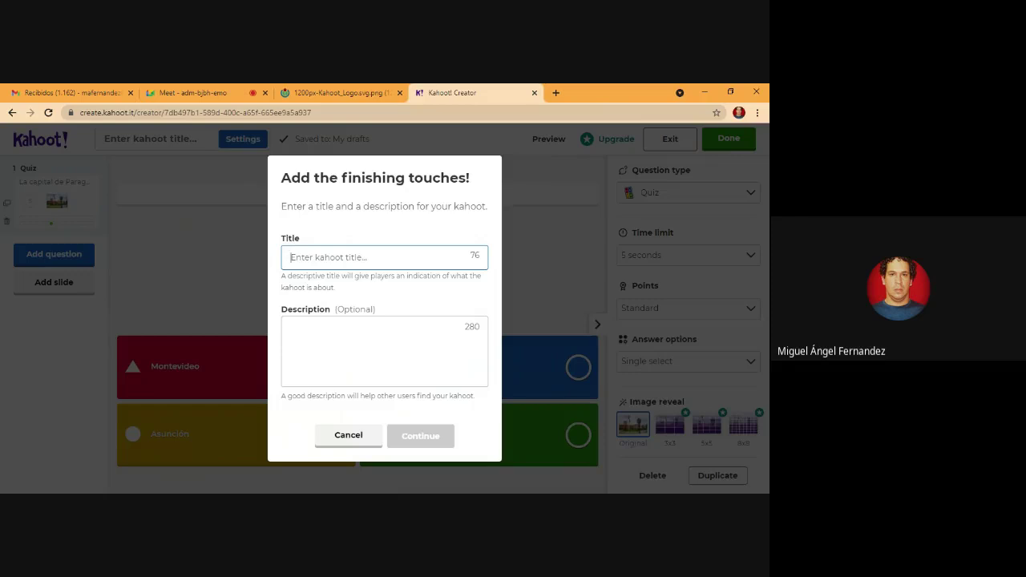
type("Preig")
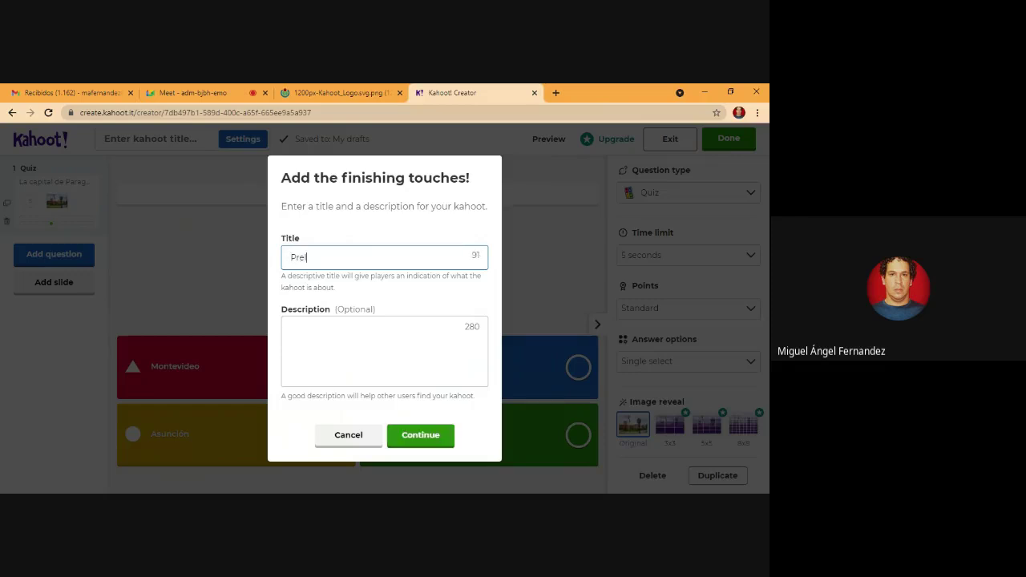
key("BackSpace")
key("BackSpace")
type("guntas spb")
key("BackSpace")
key("BackSpace")
type("obre Paraguay")
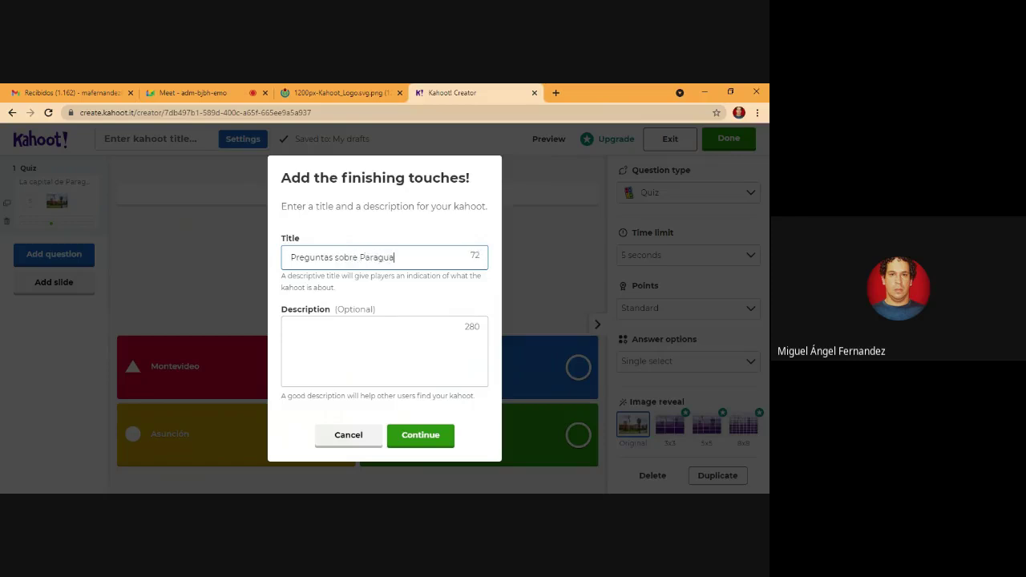
left_click(291, 328)
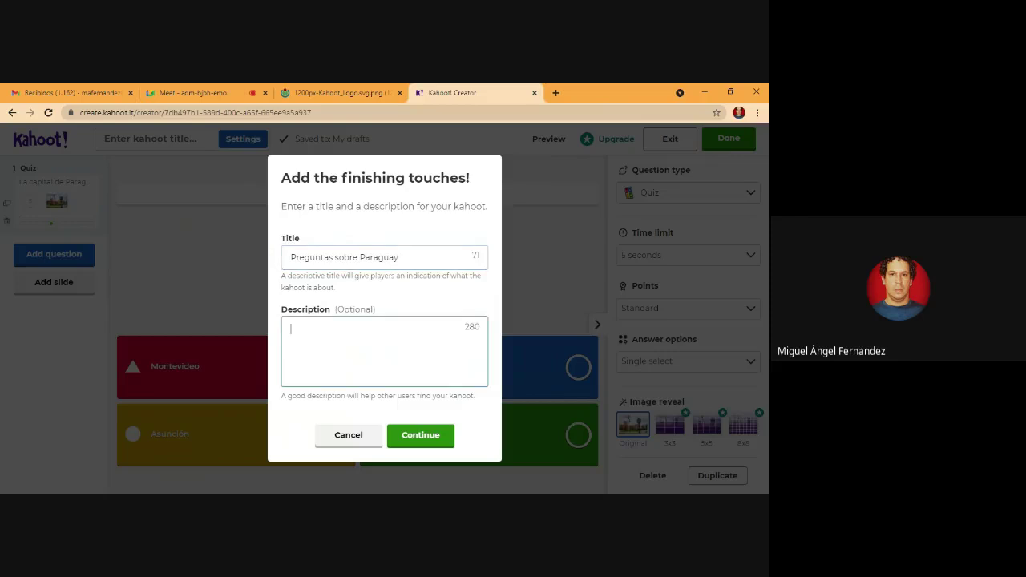
left_click(426, 437)
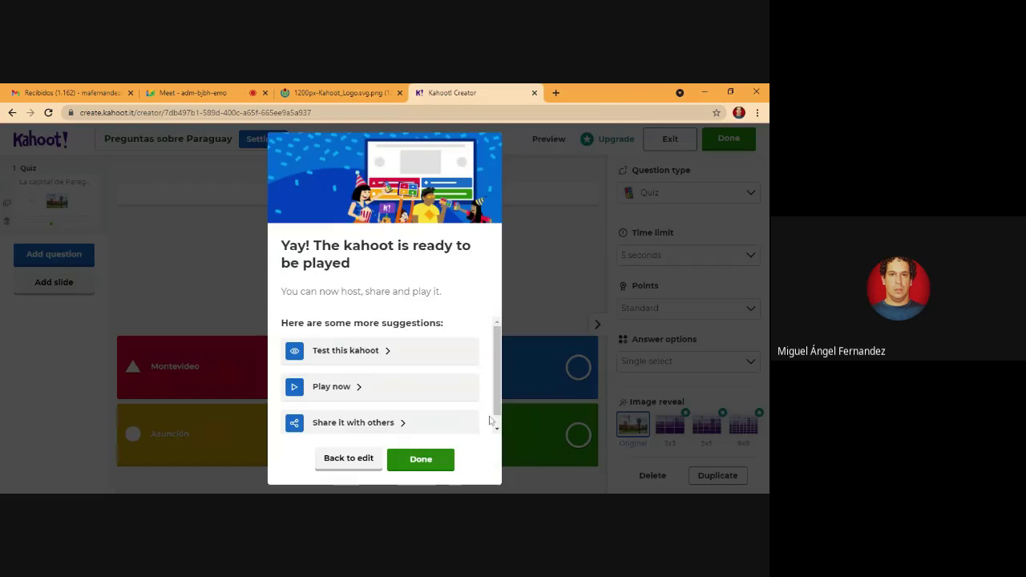
Step: Close the completion dialog, return to the library and reopen "Preguntas sobre Paraguay" for editing
left_click(428, 463)
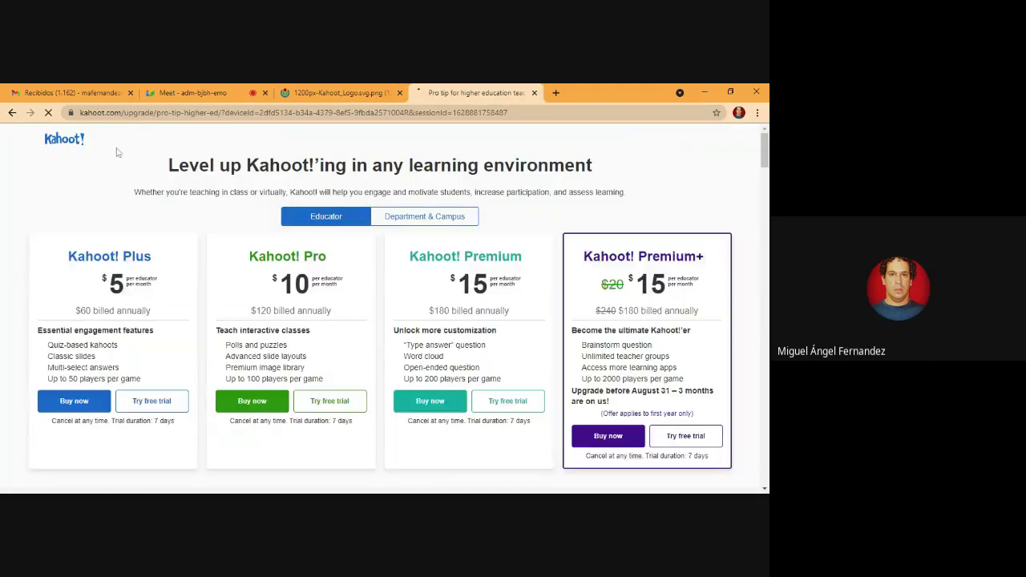
left_click(13, 114)
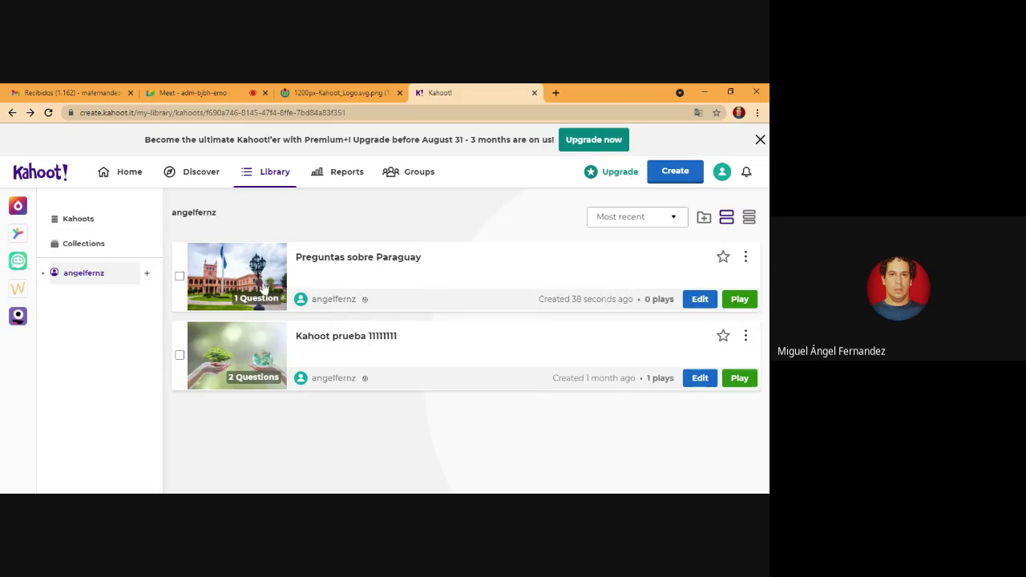
left_click(699, 299)
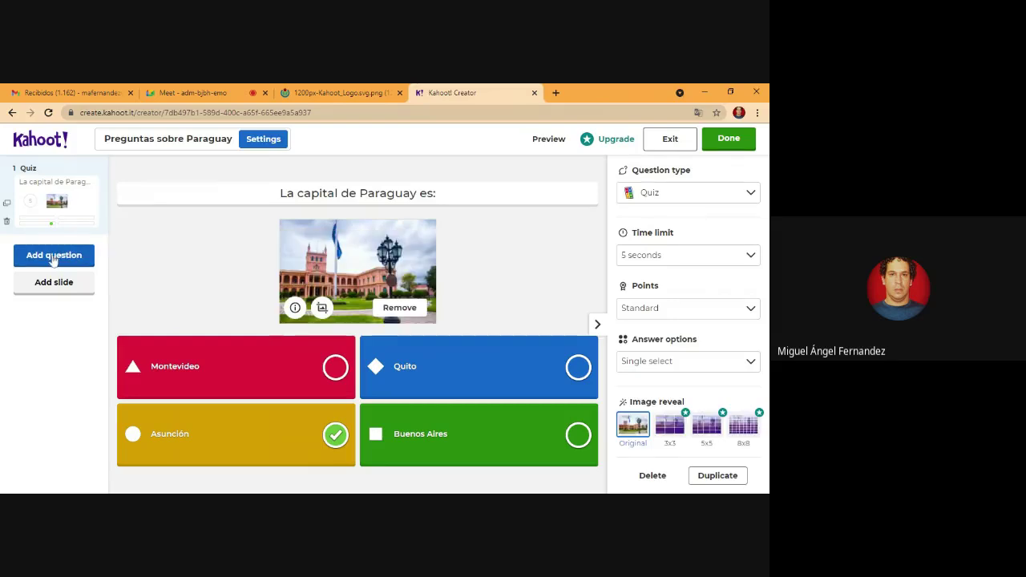
Step: Add a true-or-false question with the text "La capital de Paraguay es Montevideo."
left_click(53, 258)
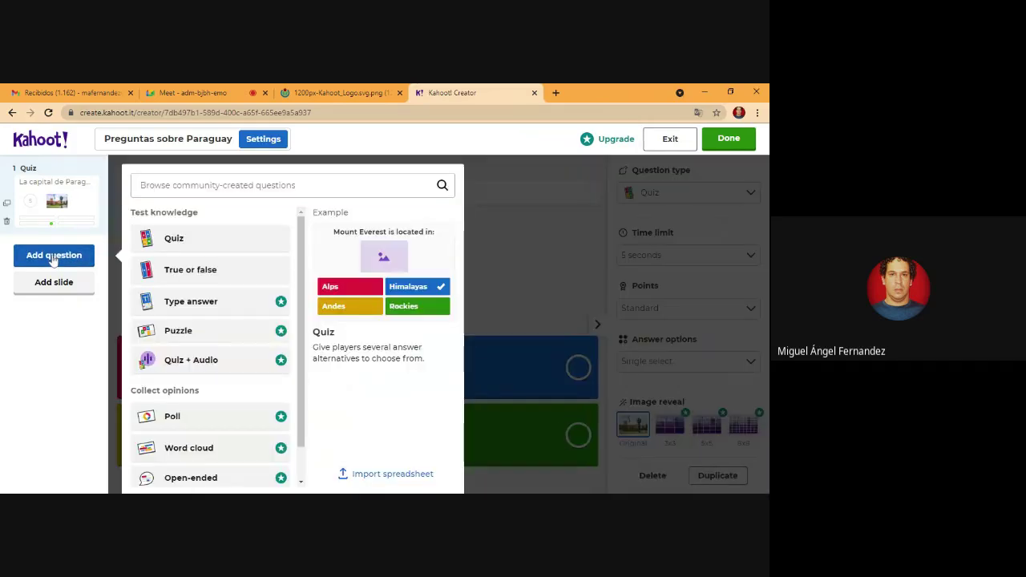
left_click(193, 275)
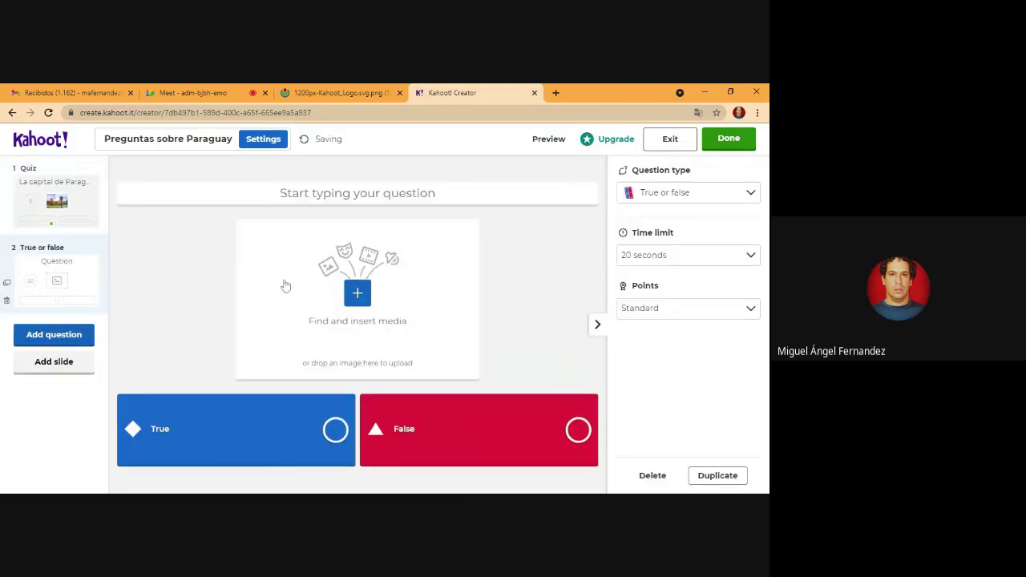
left_click(358, 193)
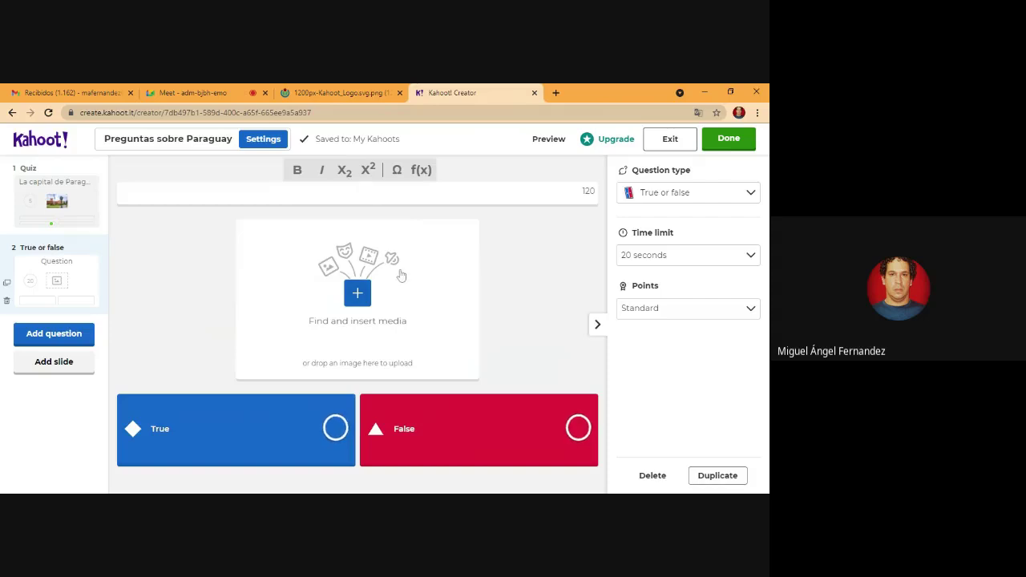
type("LA")
key("BackSpace")
key("BackSpace")
type("a")
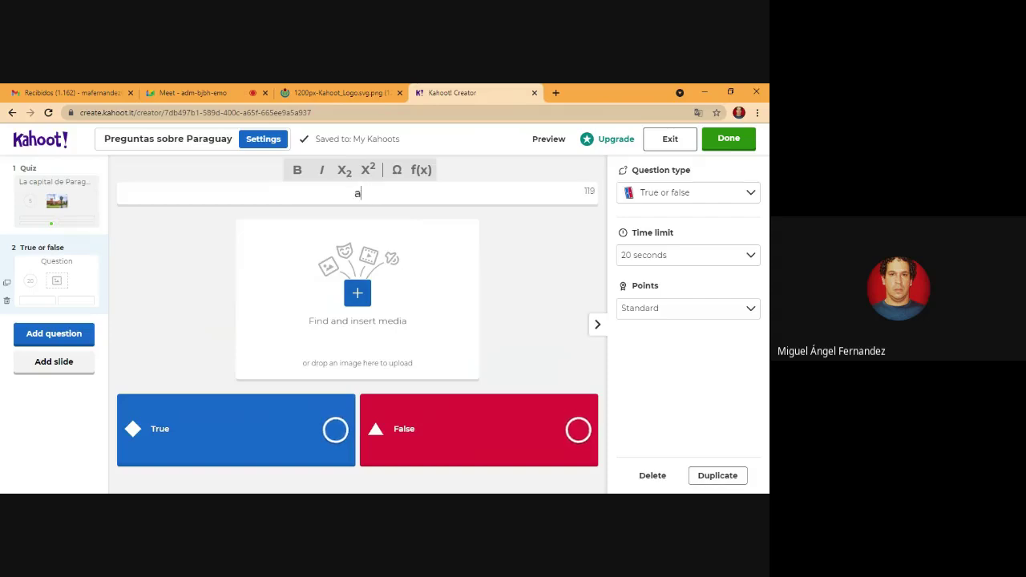
key("BackSpace")
type("La c")
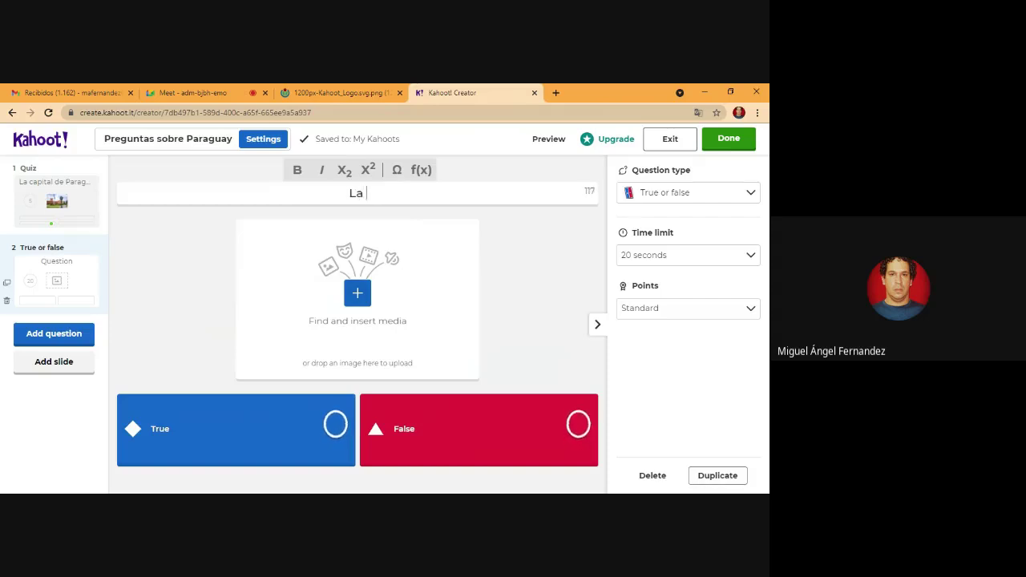
type("apital d")
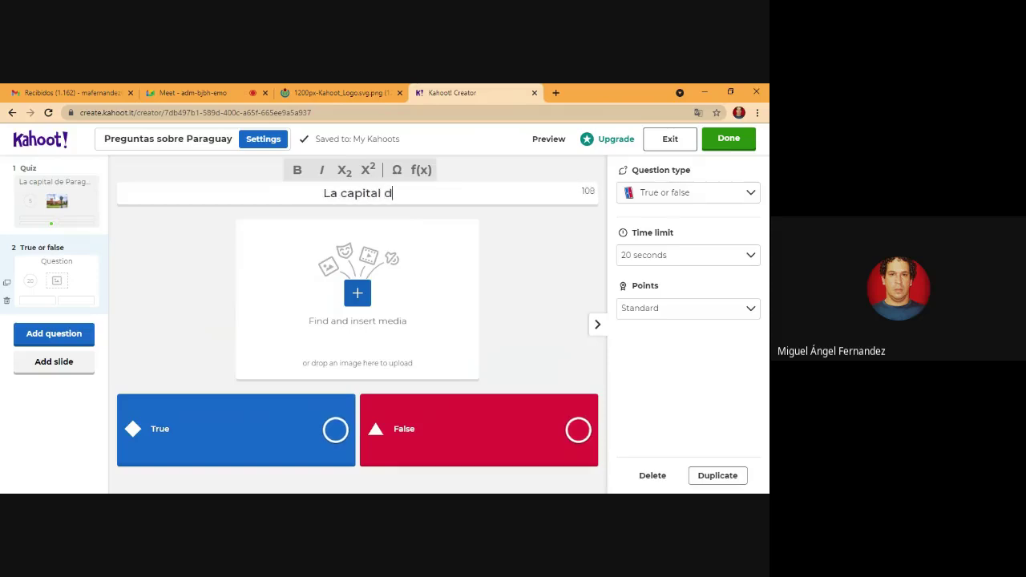
type("e Paraguay")
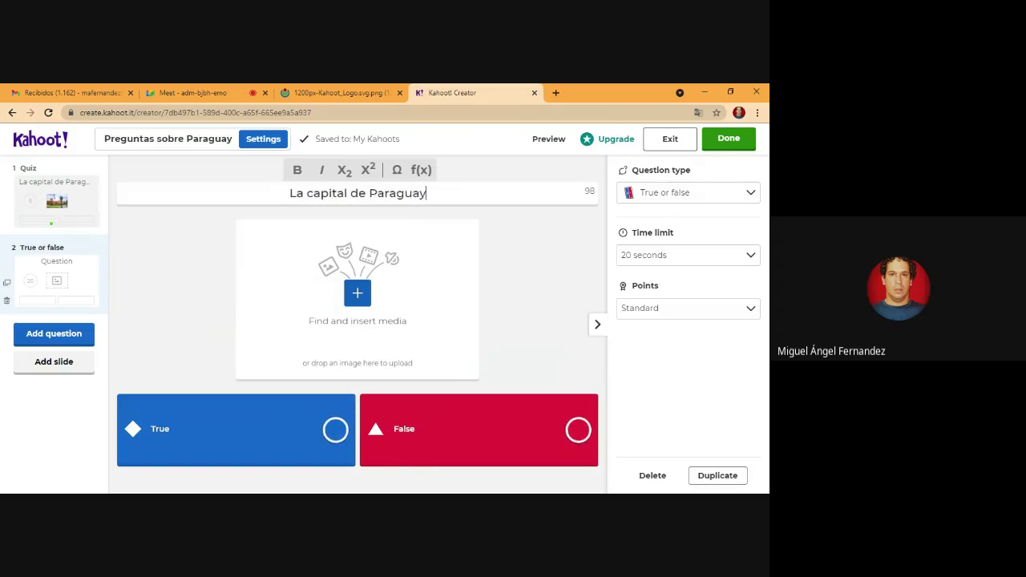
type(" es")
type(" Monte")
type("nvid")
key("BackSpace")
key("BackSpace")
key("BackSpace")
key("BackSpace")
type("video")
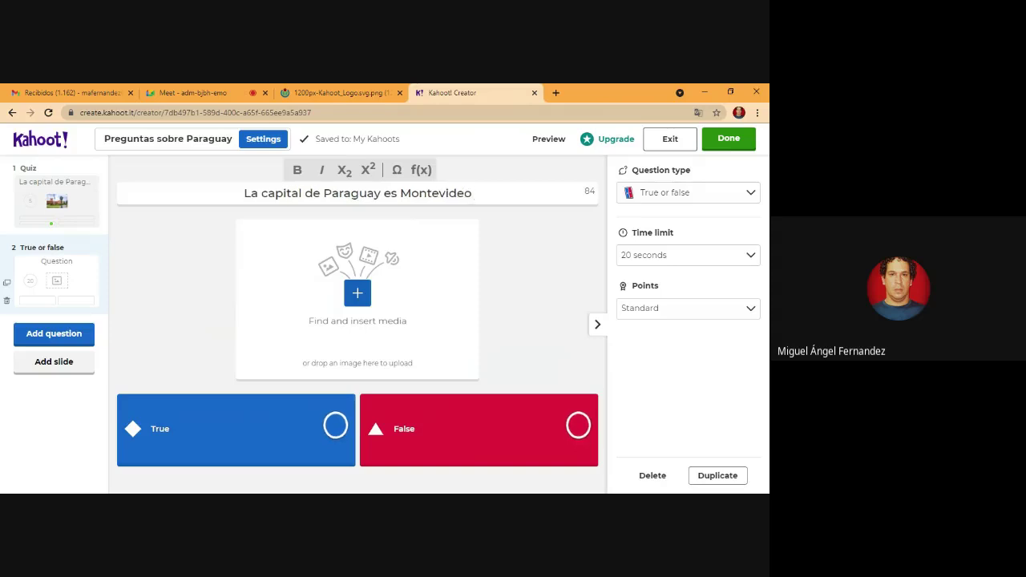
type(".")
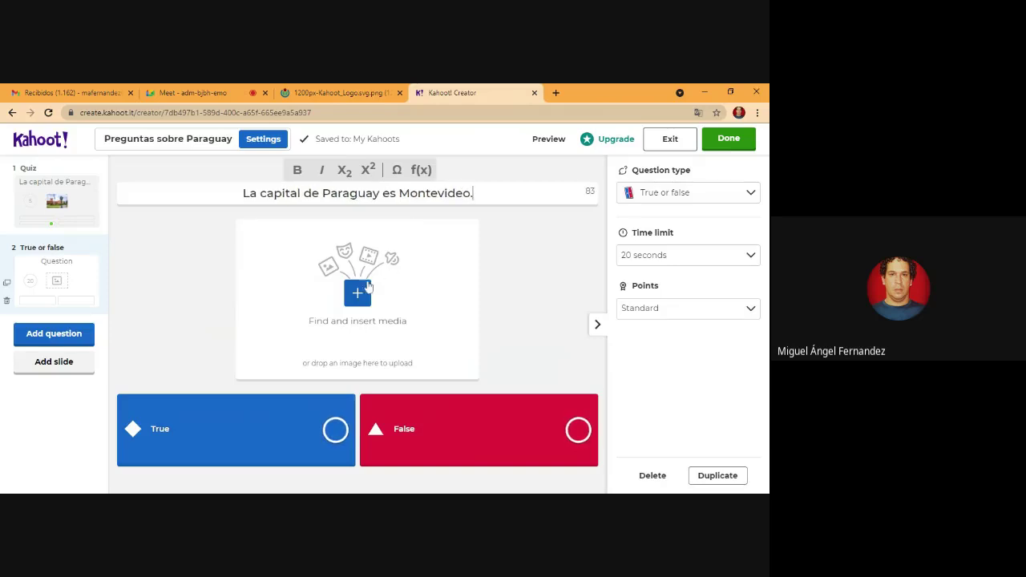
Step: Try to add the Paraguayan flag photo to the question by searching the image library for "paraguay"
left_click(358, 294)
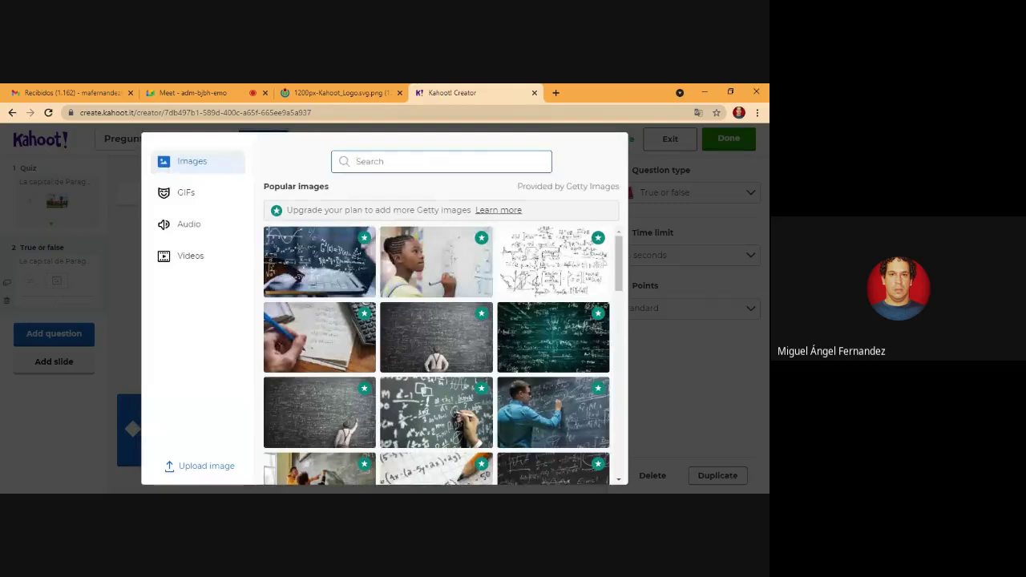
type("paragua")
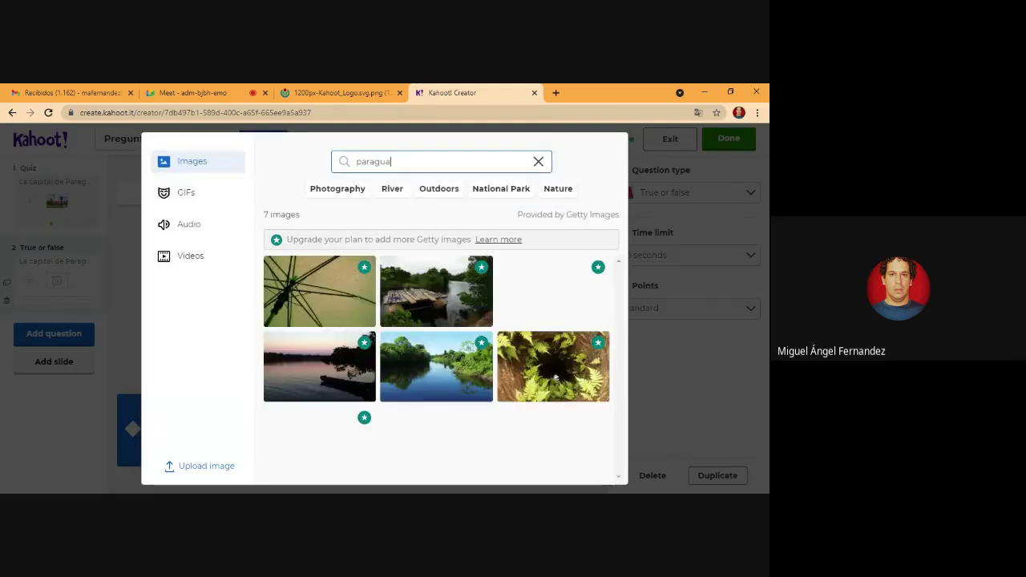
type("y")
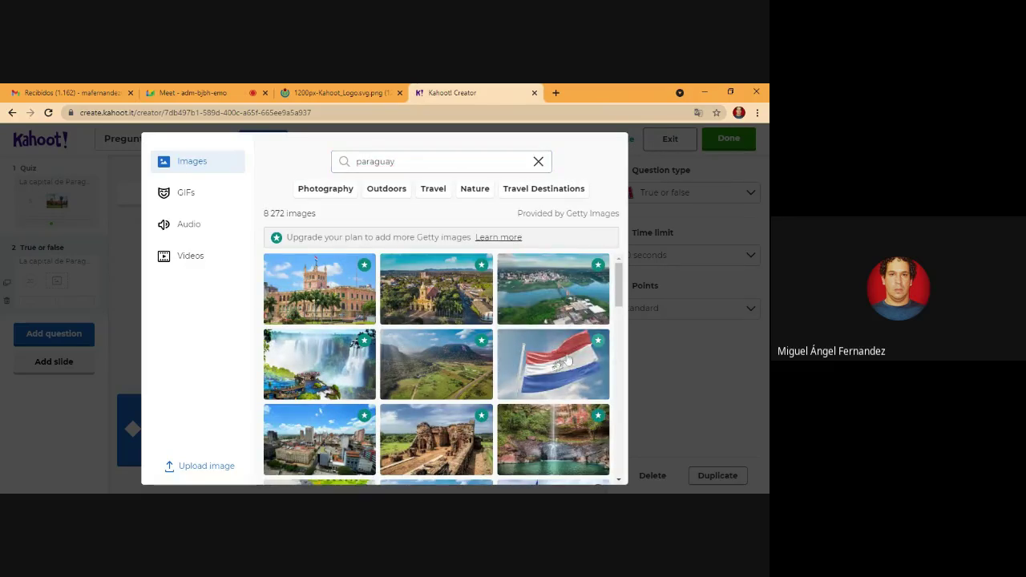
left_click(546, 362)
mouse_move(619, 291)
left_mouse_down()
mouse_move(619, 346)
mouse_move(619, 291)
left_mouse_up()
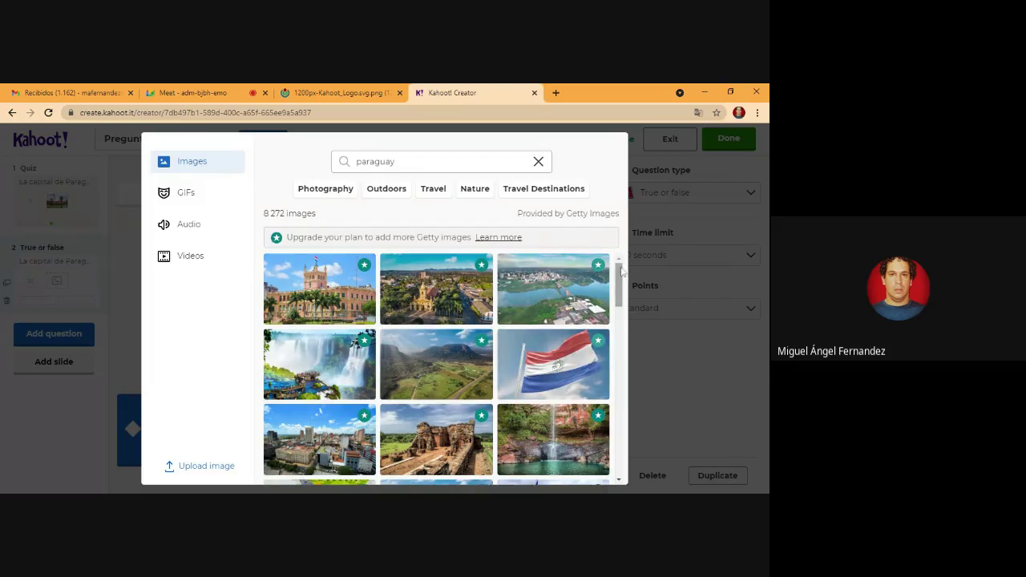
left_click_drag(618, 282, 629, 332)
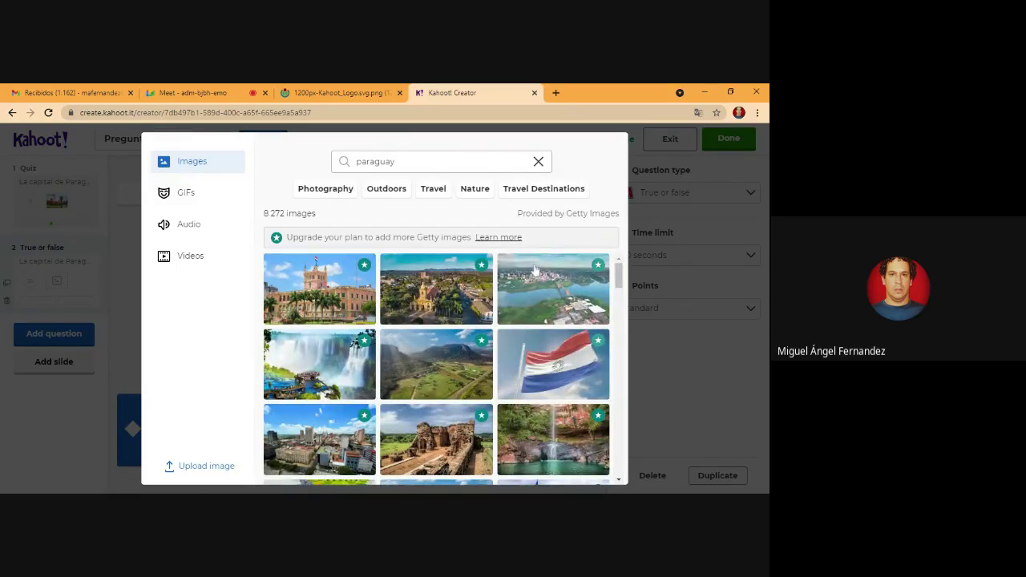
left_click(395, 161)
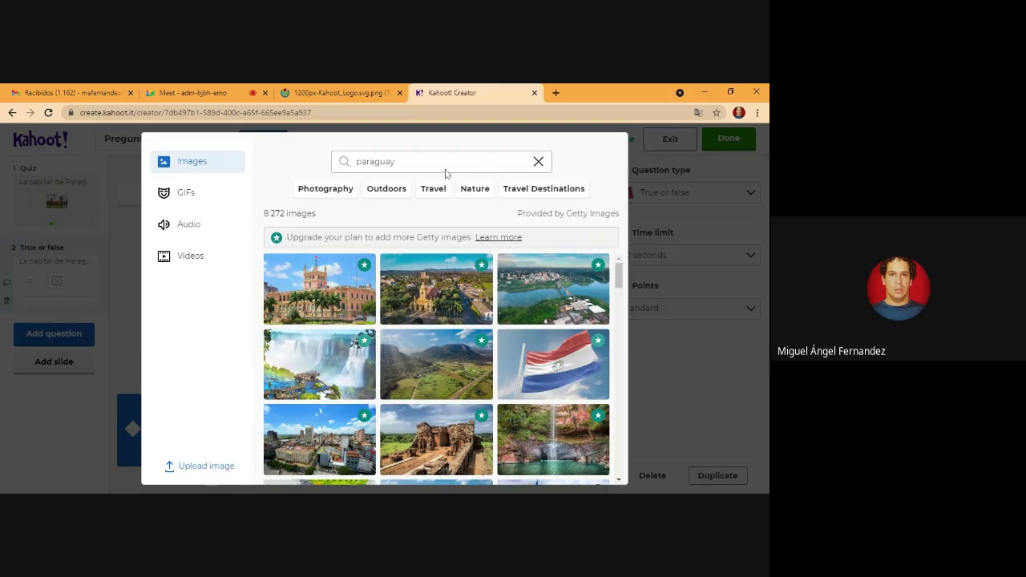
left_click(537, 166)
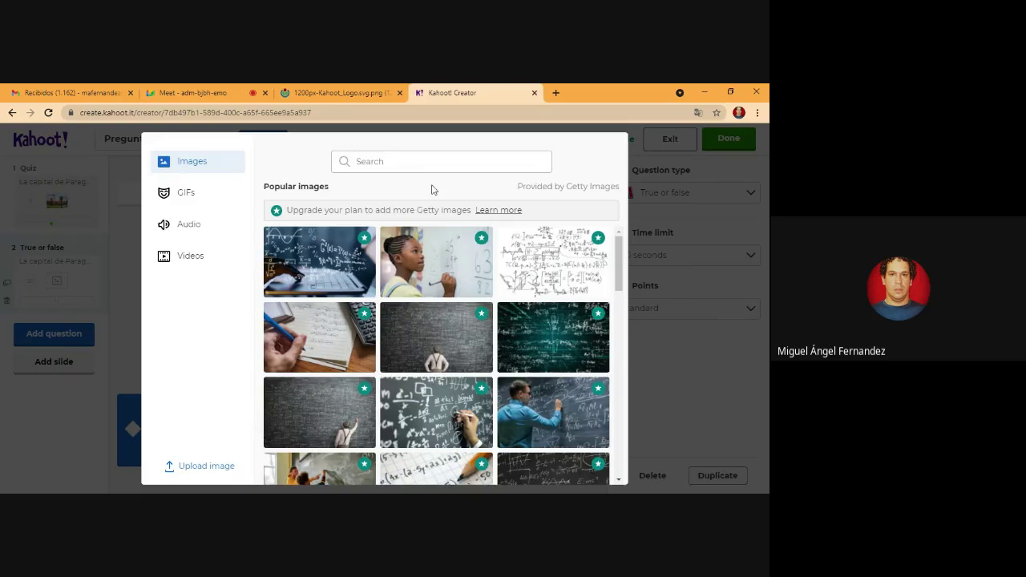
key("Escape")
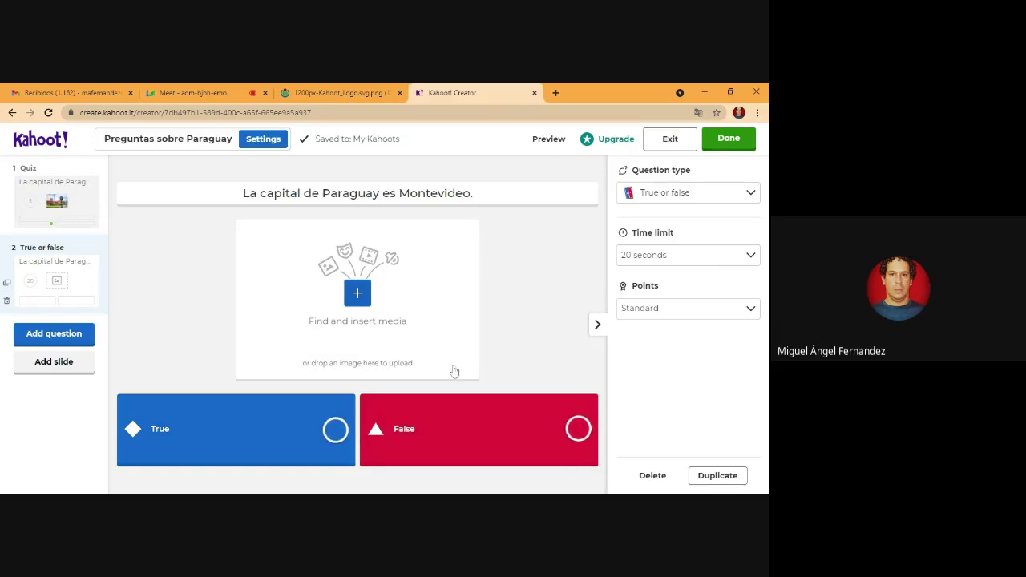
Step: Mark "False" as the correct answer of the true-or-false question
left_click(578, 430)
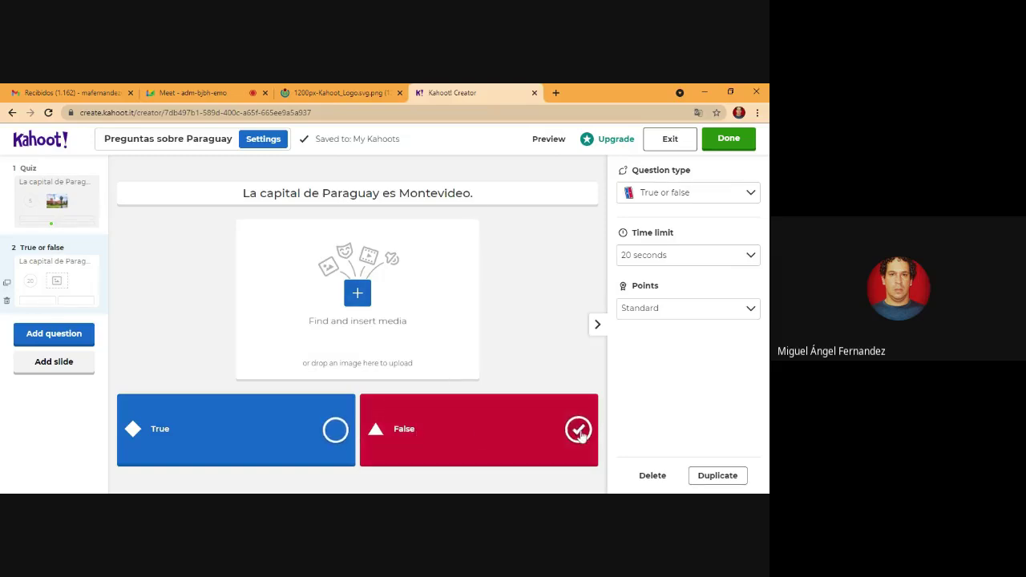
left_click(579, 431)
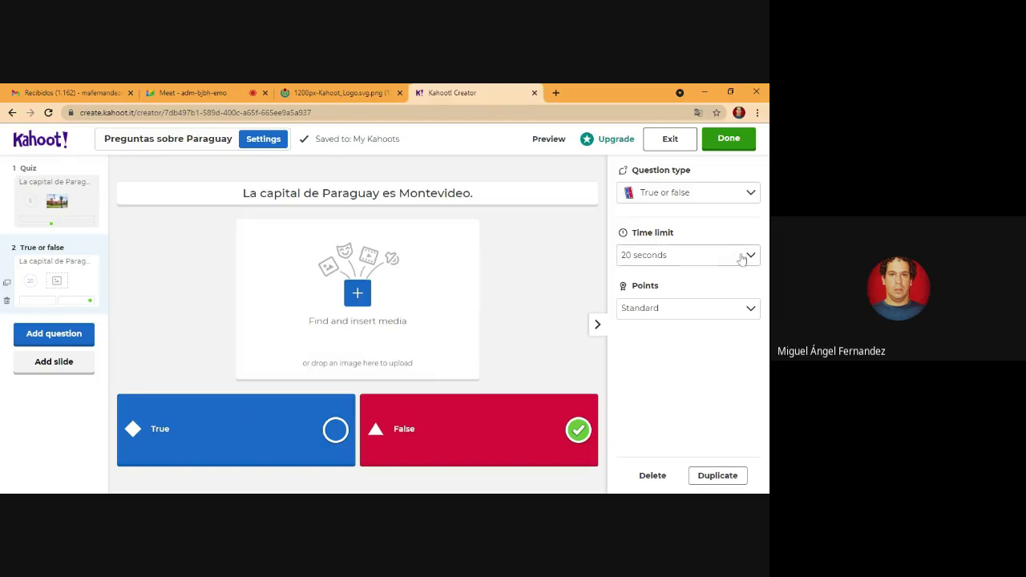
Step: Set the true-or-false question's time limit to 5 seconds and keep its points at Standard
left_click(705, 256)
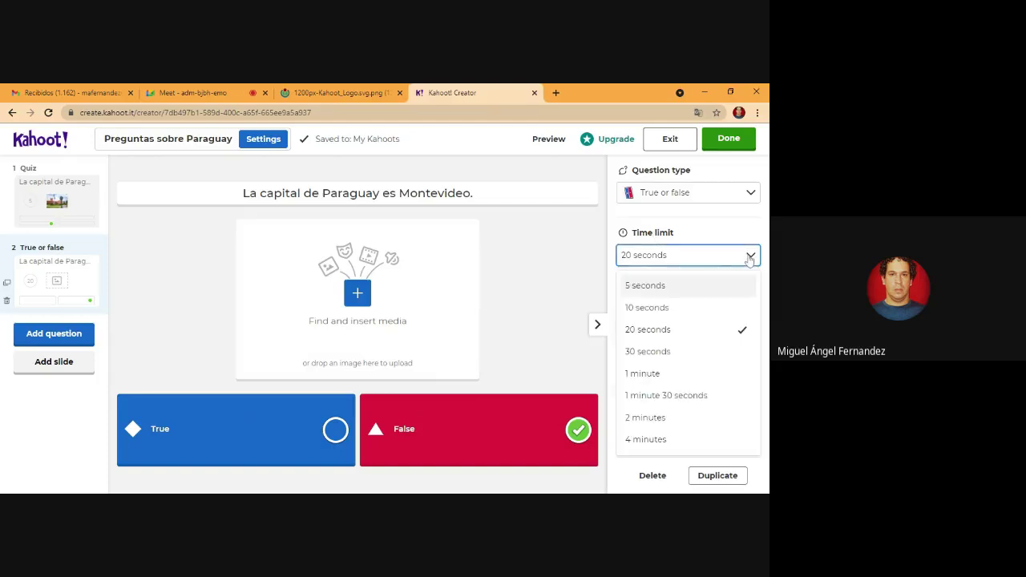
left_click(660, 287)
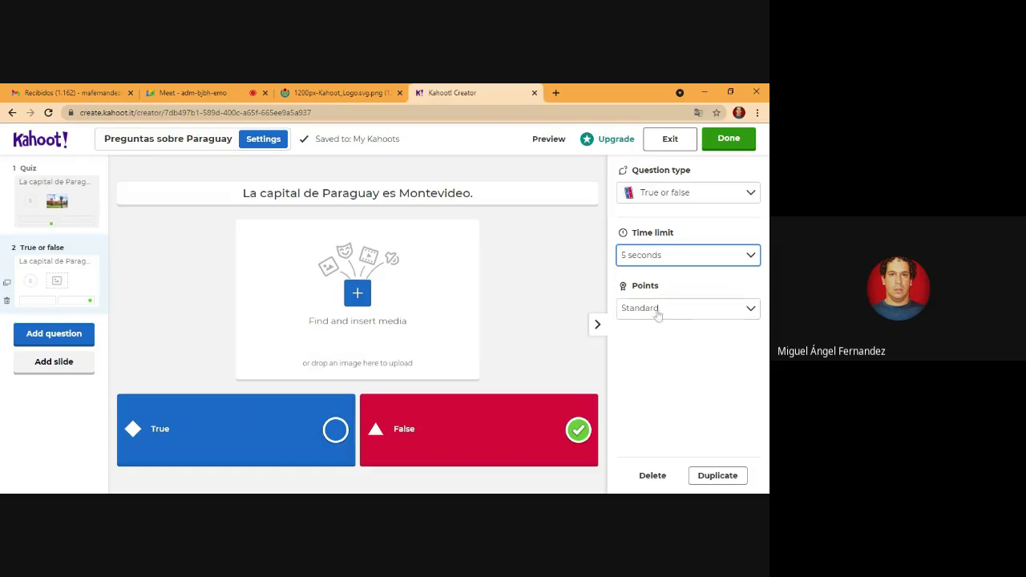
left_click(671, 309)
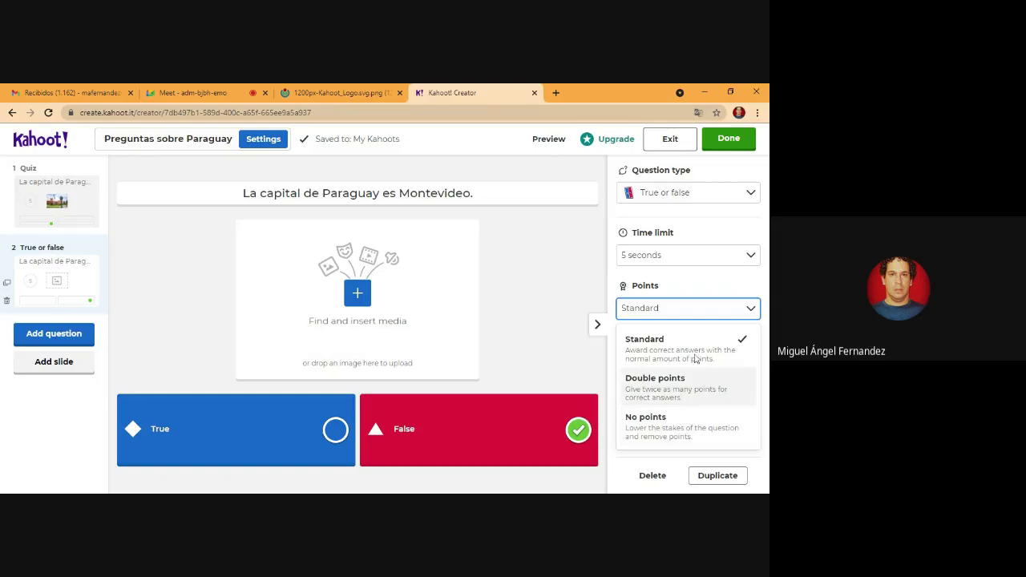
left_click(593, 160)
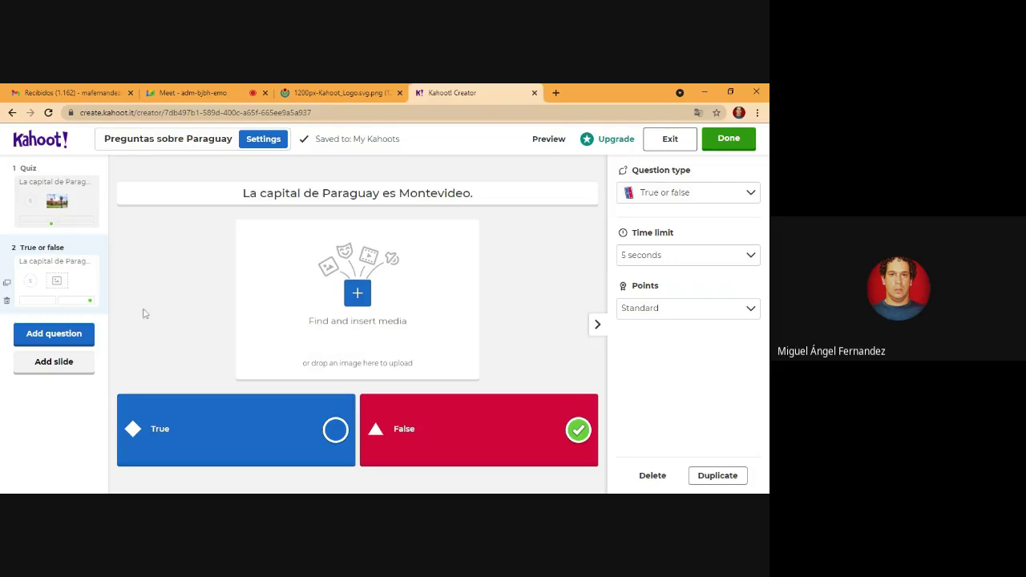
left_click(58, 336)
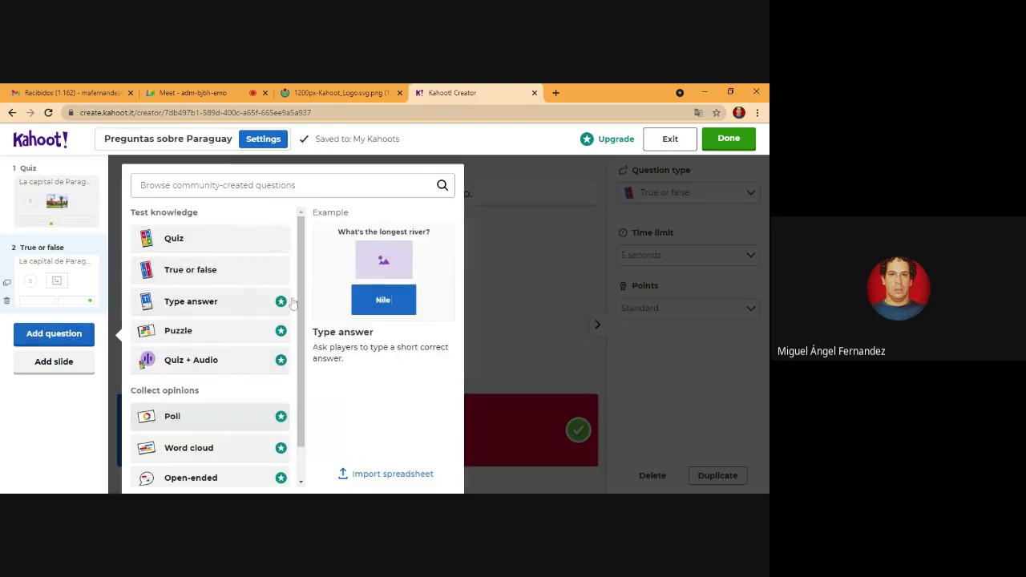
mouse_move(303, 294)
left_mouse_down()
mouse_move(301, 363)
mouse_move(303, 298)
left_mouse_up()
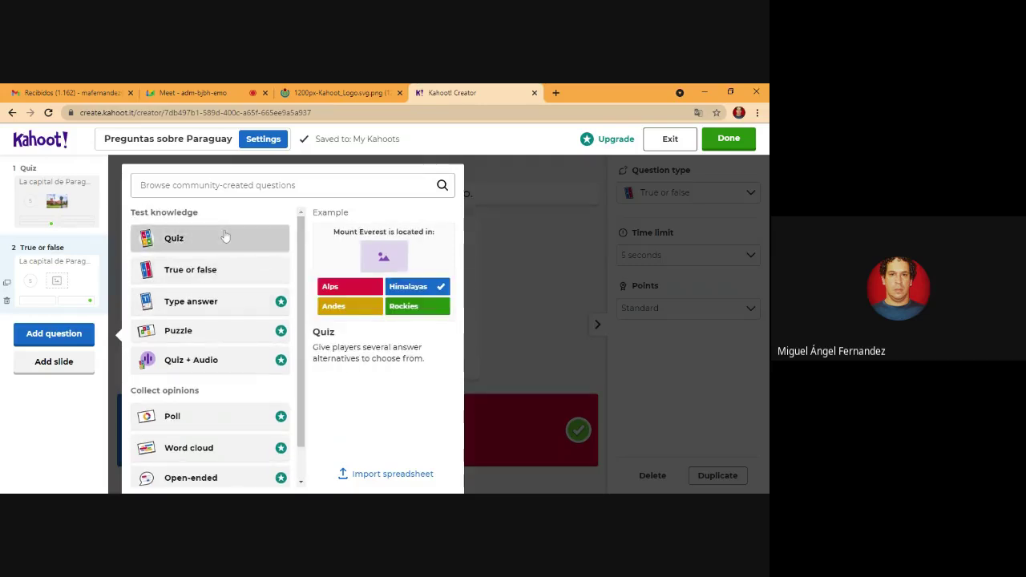
key("Escape")
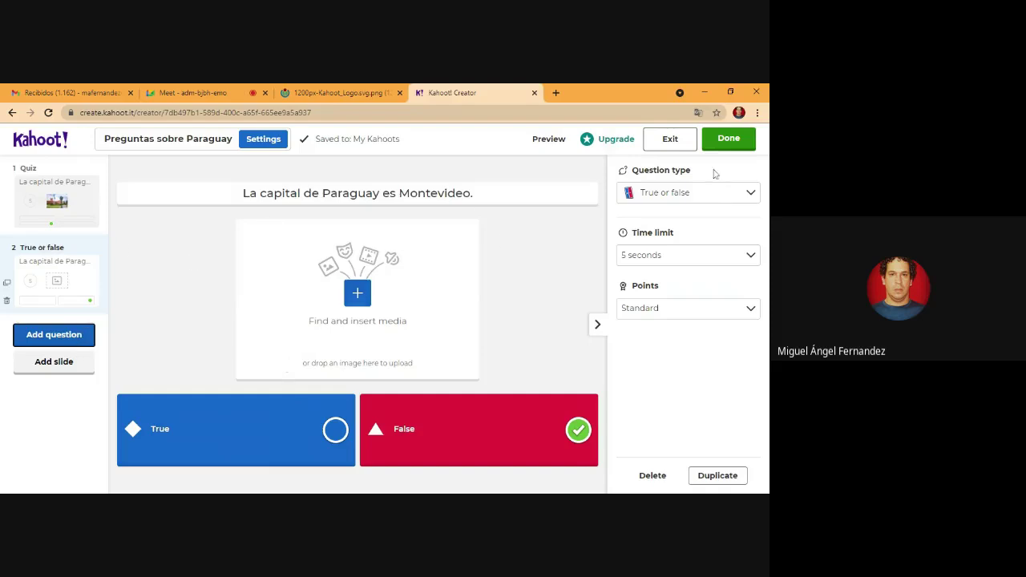
Step: Finish editing the kahoot and close the completion dialog to return to the library
left_click(729, 145)
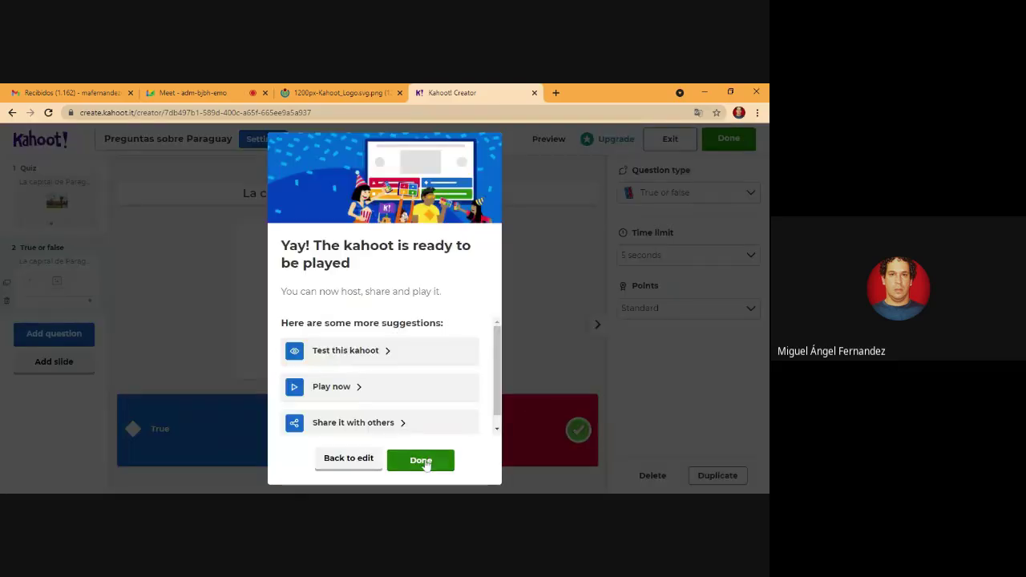
left_click(423, 462)
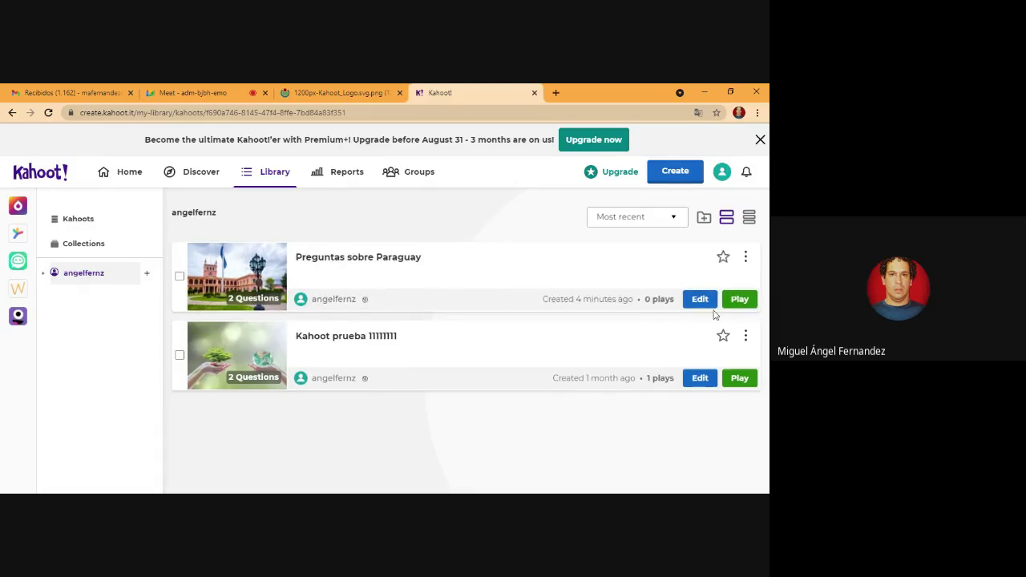
Step: Try to host "Preguntas sobre Paraguay" in Teach mode as a live Classic (Clásico) game
left_click(739, 299)
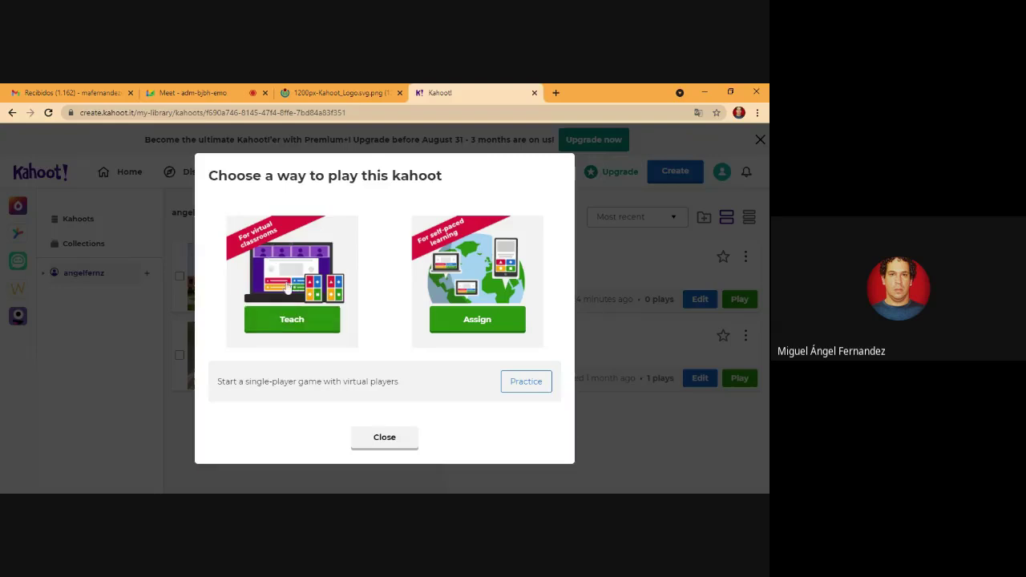
left_click(291, 319)
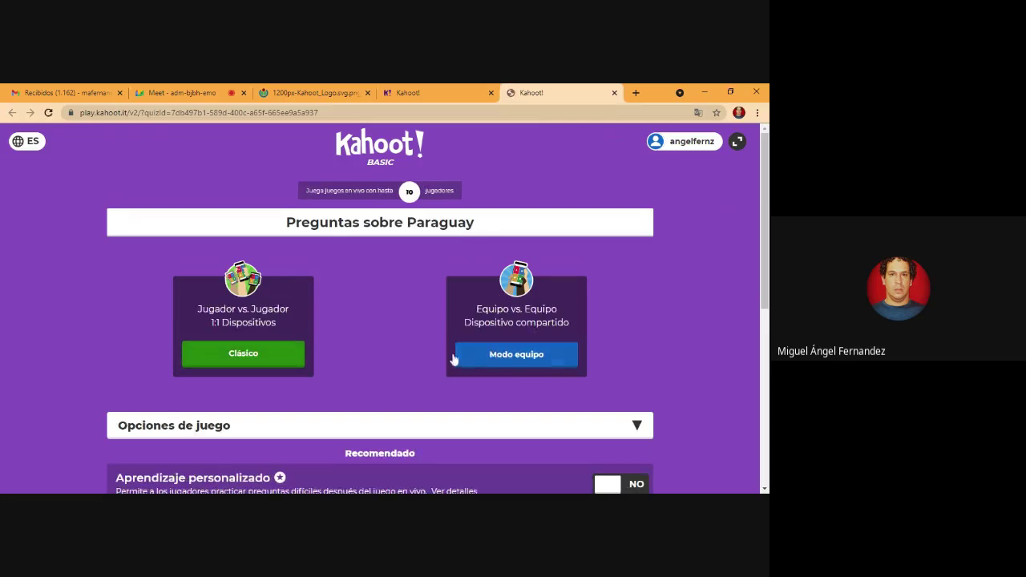
left_click(263, 359)
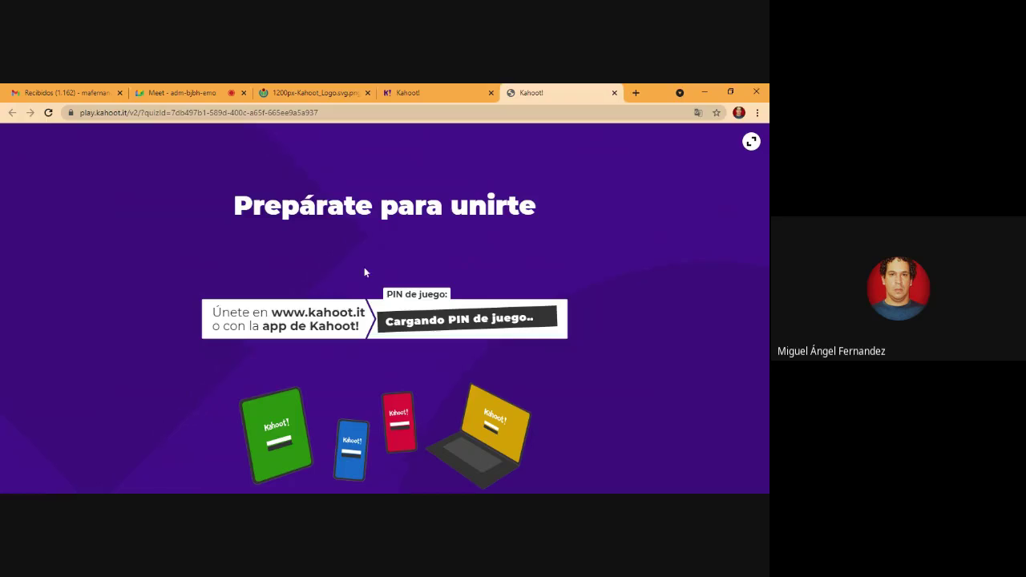
Step: Reload the game page and try to launch the Classic player-versus-player game again
left_click(320, 117)
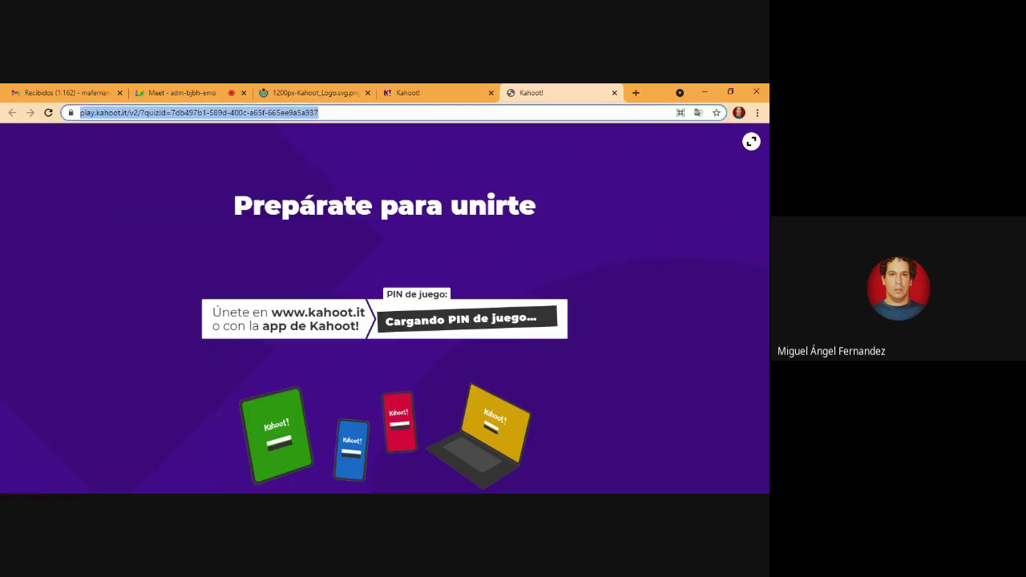
key("Return")
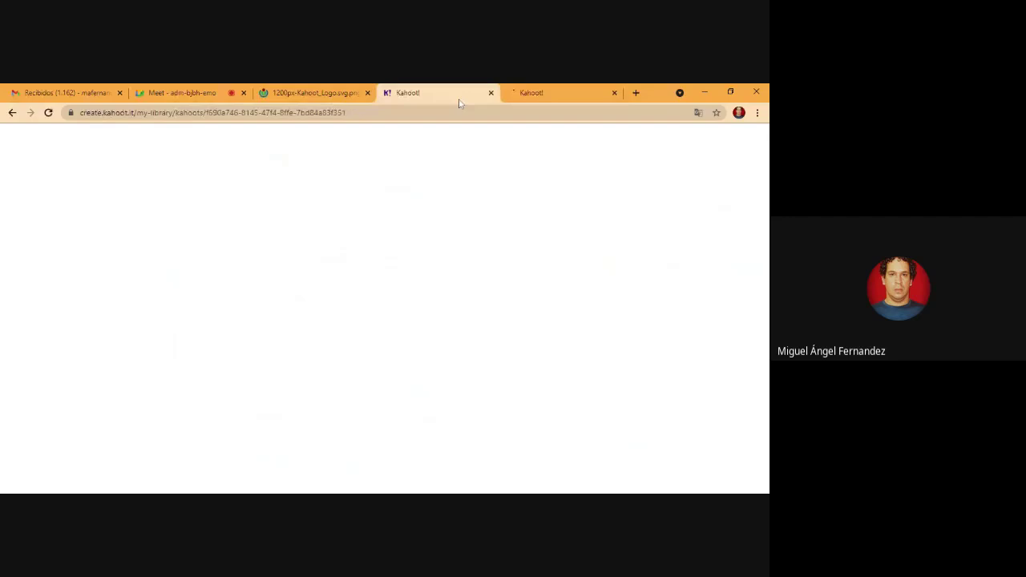
left_click(534, 95)
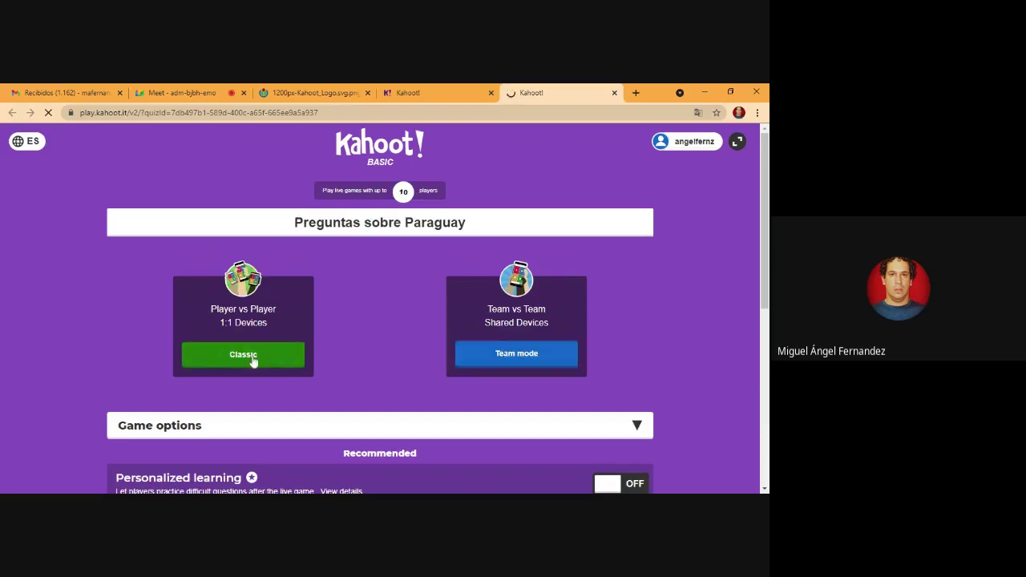
left_click(251, 363)
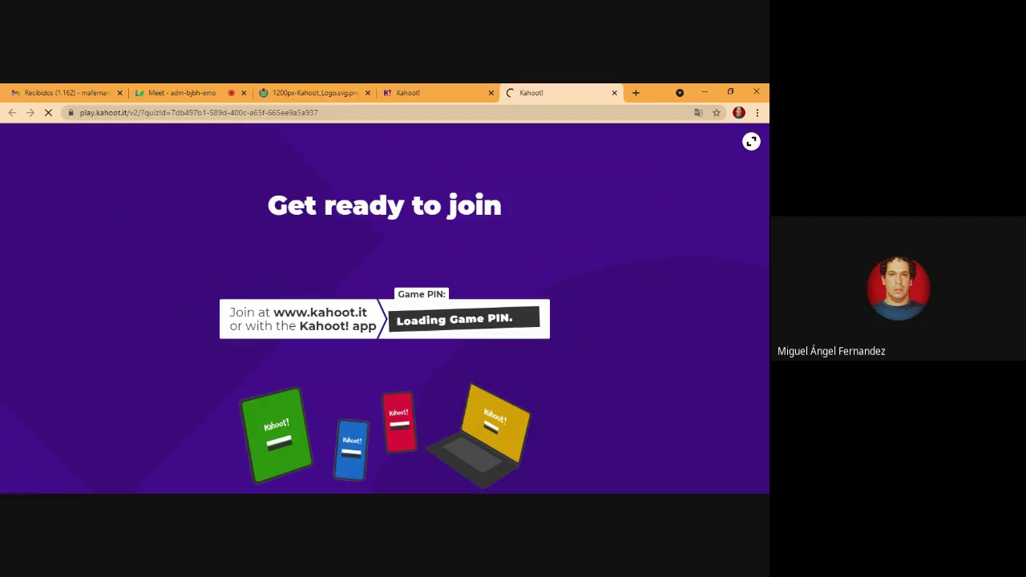
Step: Open the player join page kahoot.it in a new browser tab
left_click(635, 93)
type("kah")
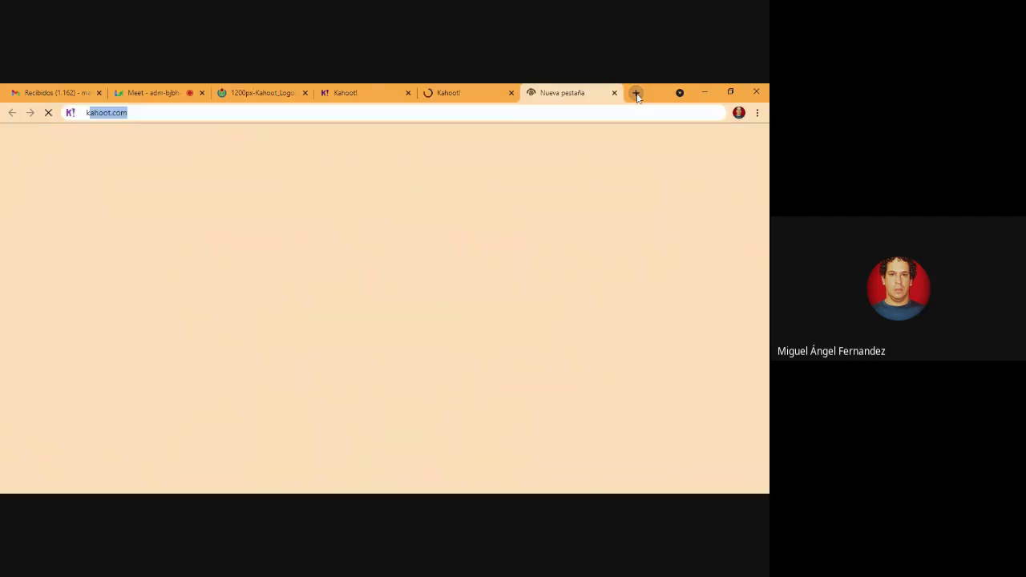
type("oot.")
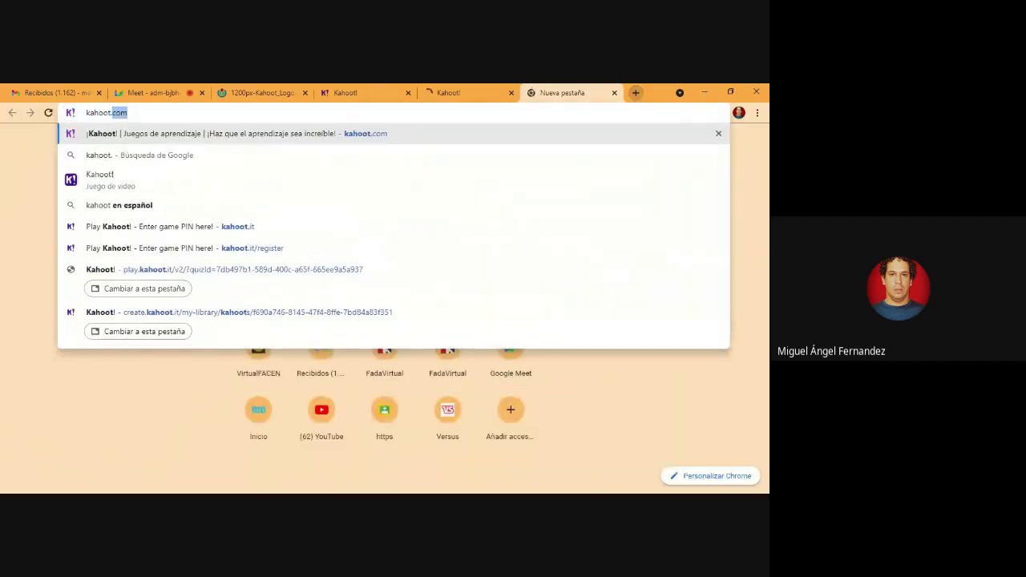
type("it")
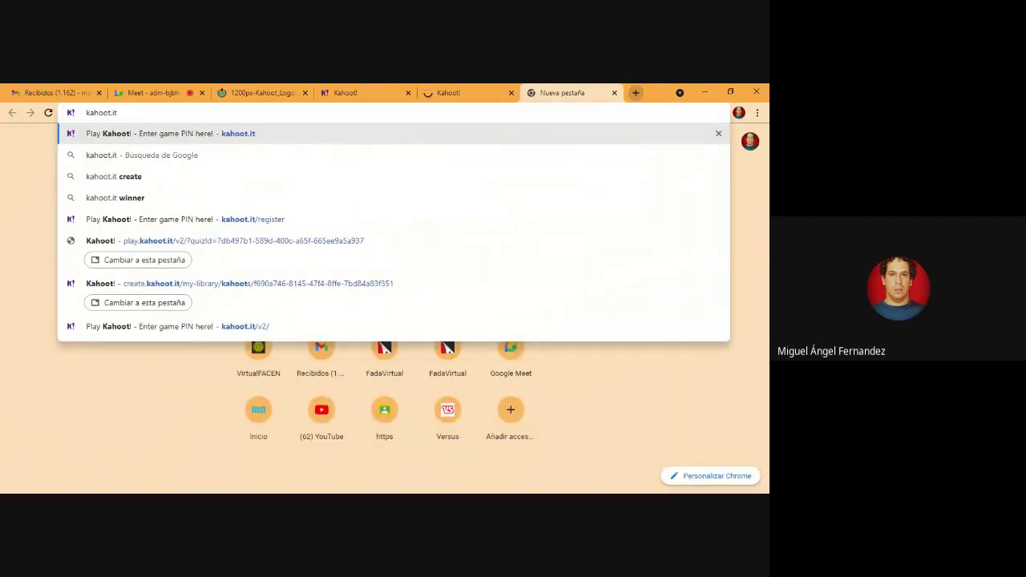
key("Return")
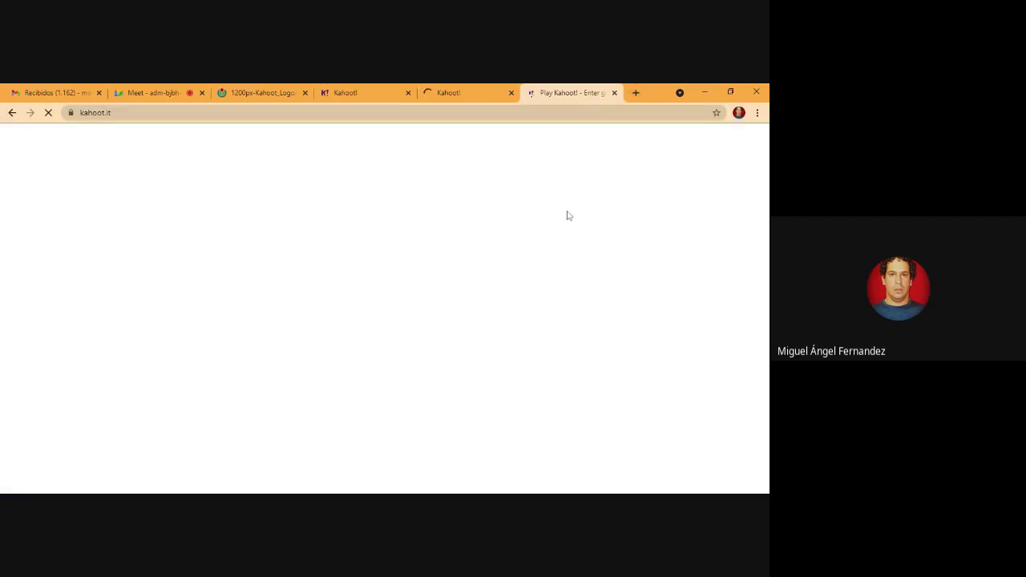
left_click(475, 102)
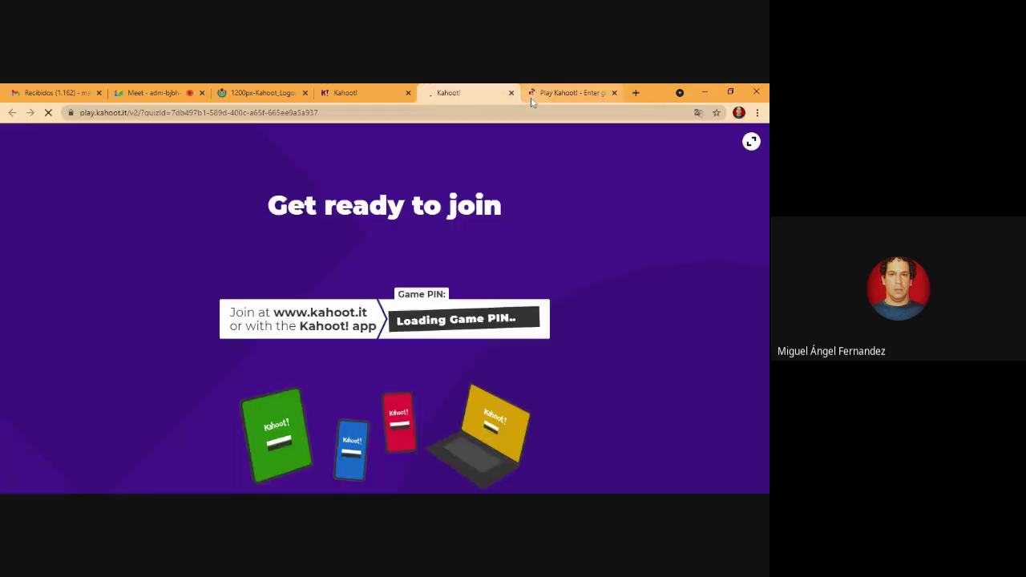
left_click(552, 94)
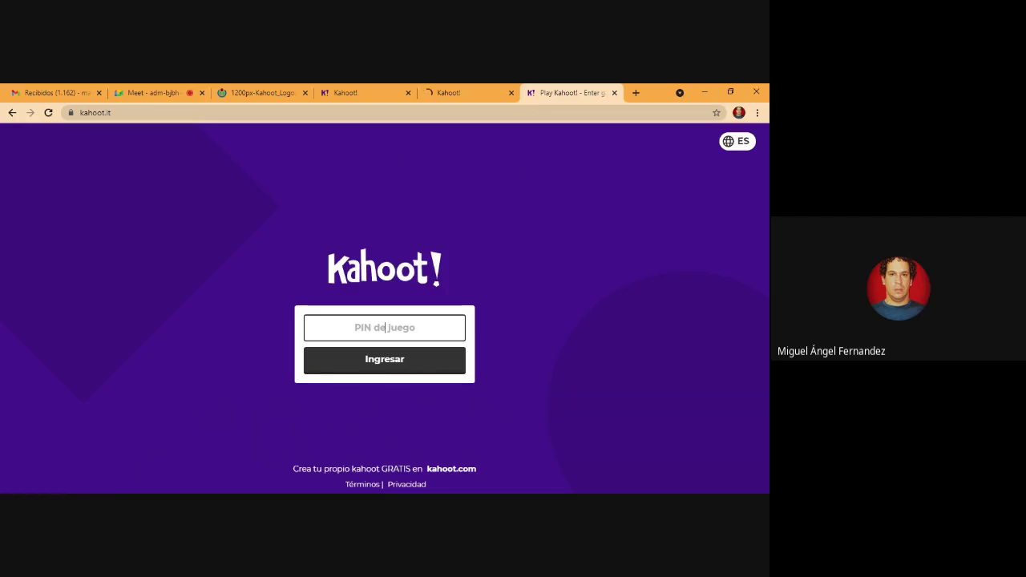
left_click(380, 362)
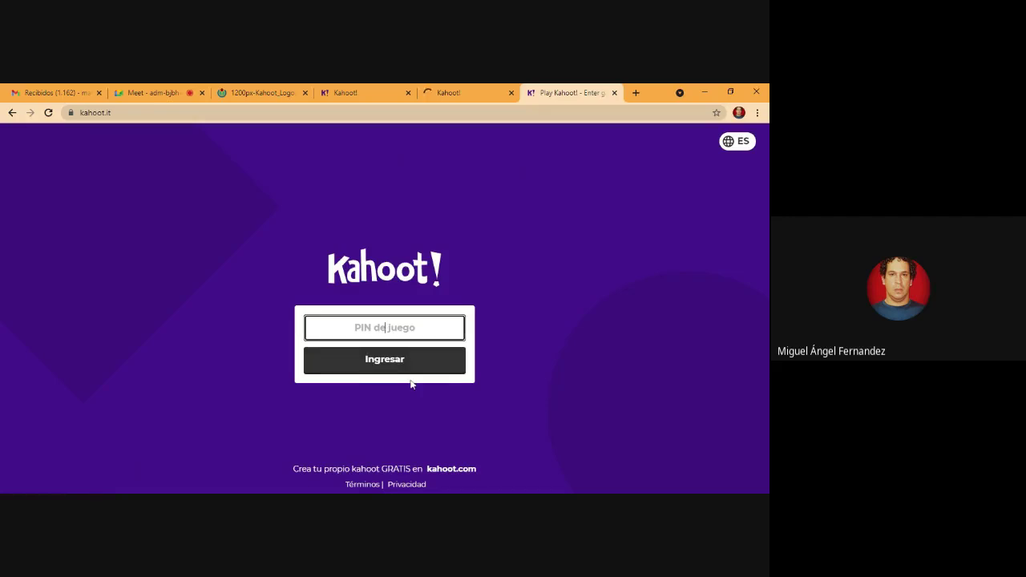
left_click(465, 100)
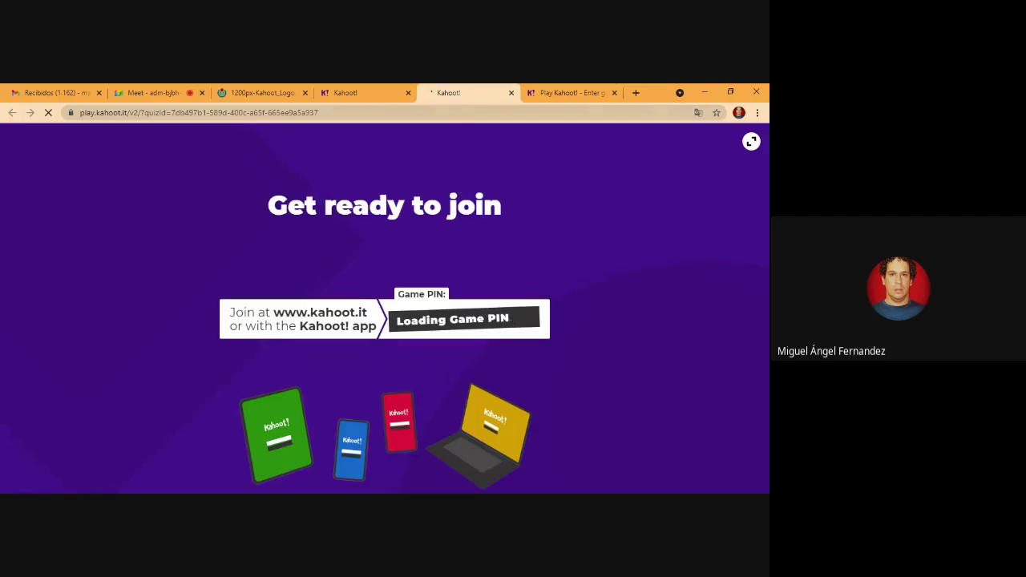
left_click(369, 96)
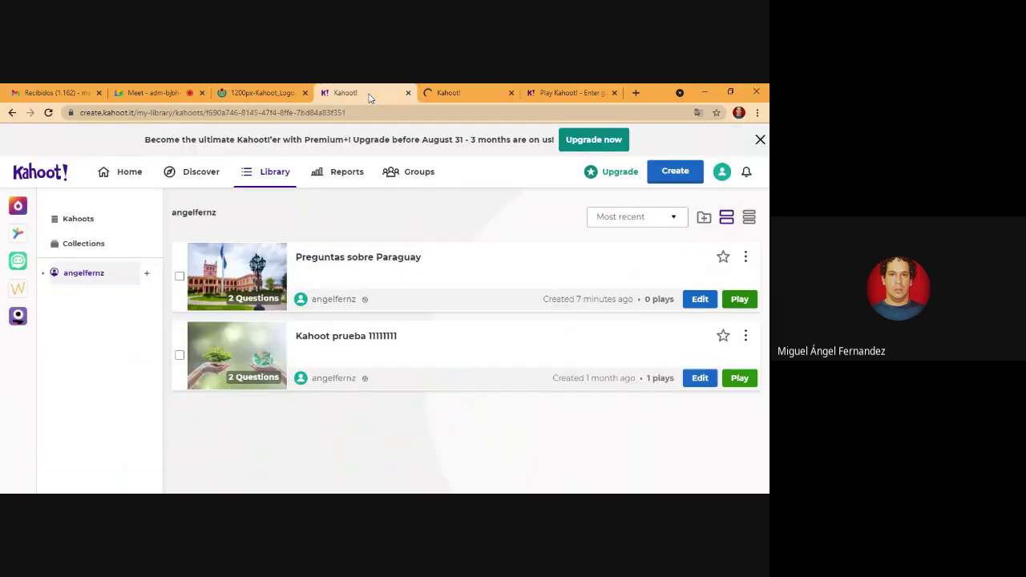
left_click(468, 95)
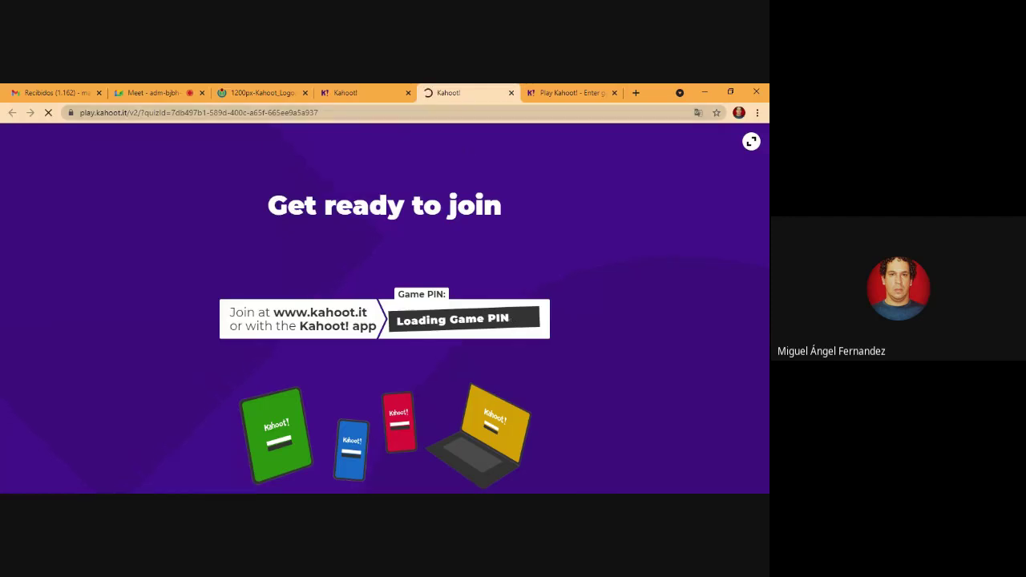
Step: Close the loading game page and host "Preguntas sobre Paraguay" from the library in Teach mode as a Classic game
left_click(511, 93)
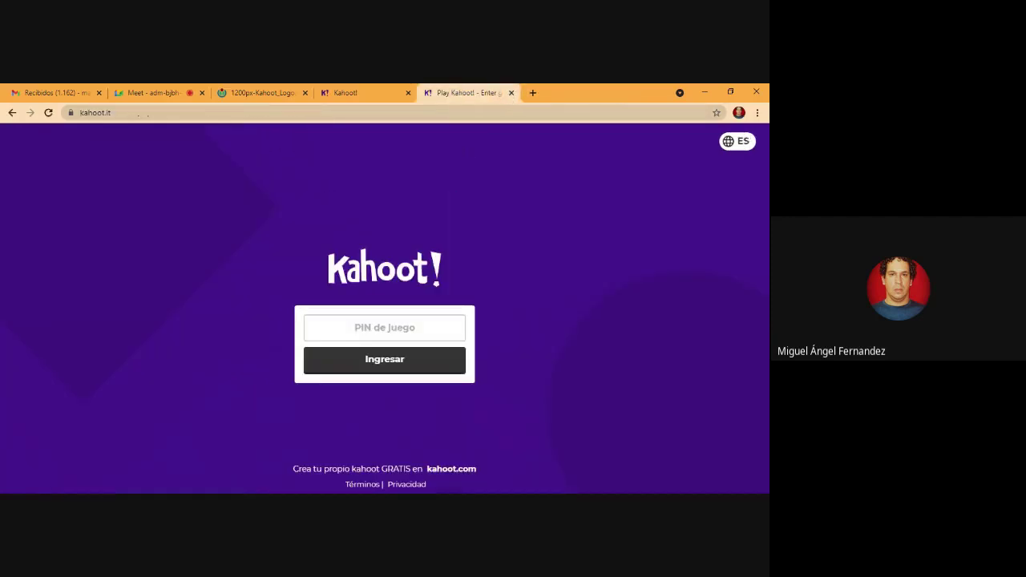
left_click(373, 95)
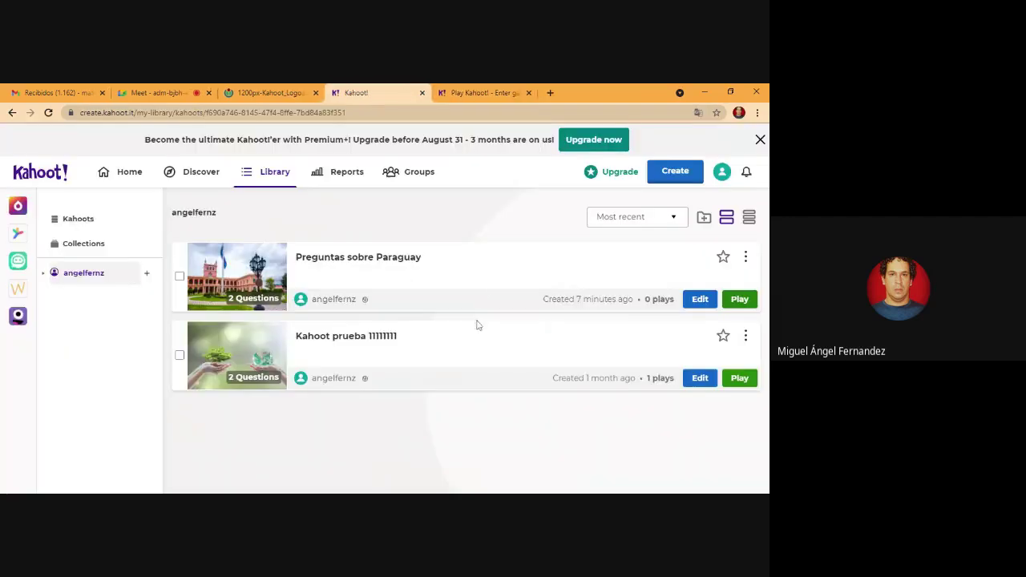
left_click(730, 302)
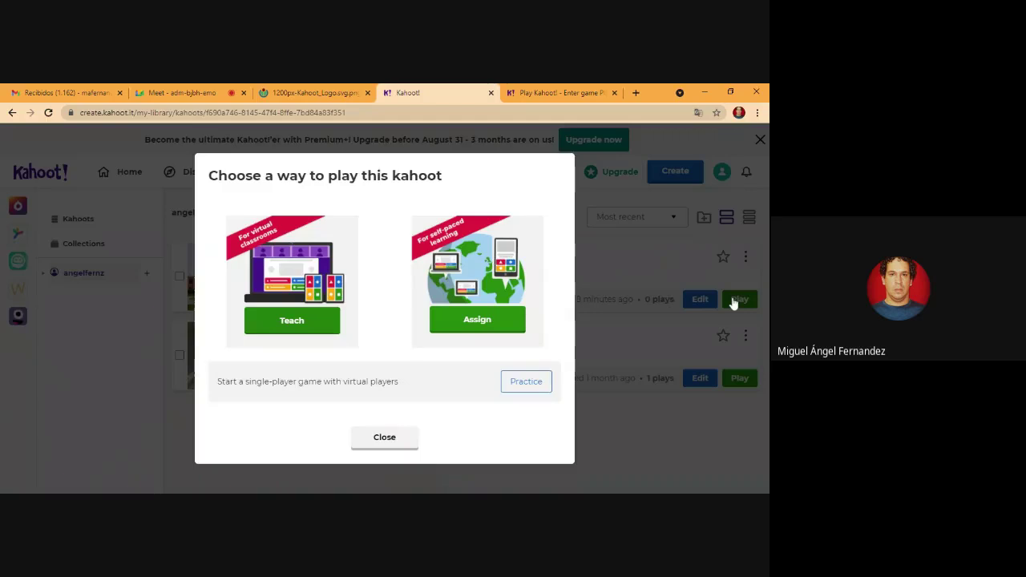
left_click(293, 322)
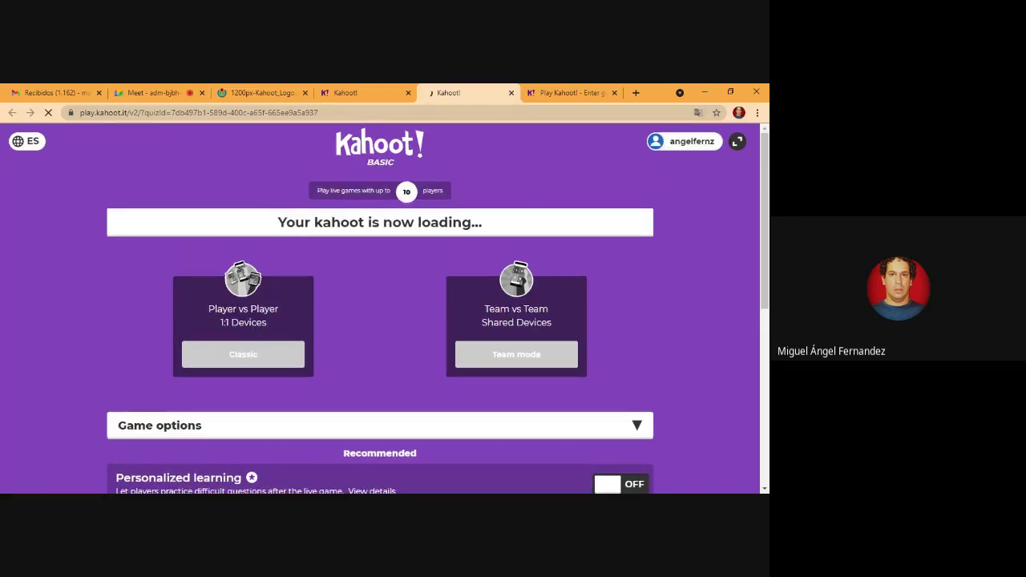
scroll(373, 275, "down", 2)
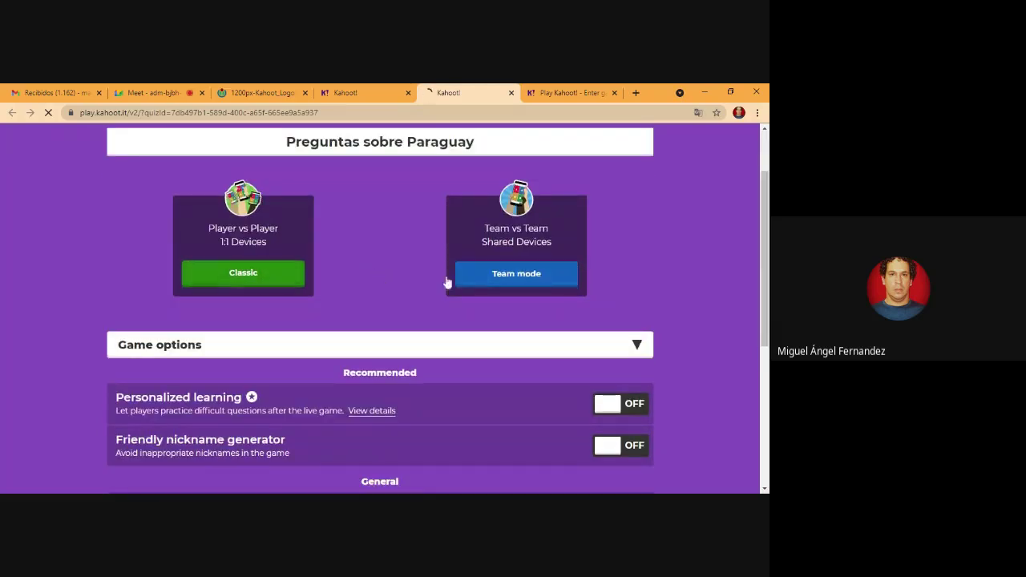
left_click(284, 276)
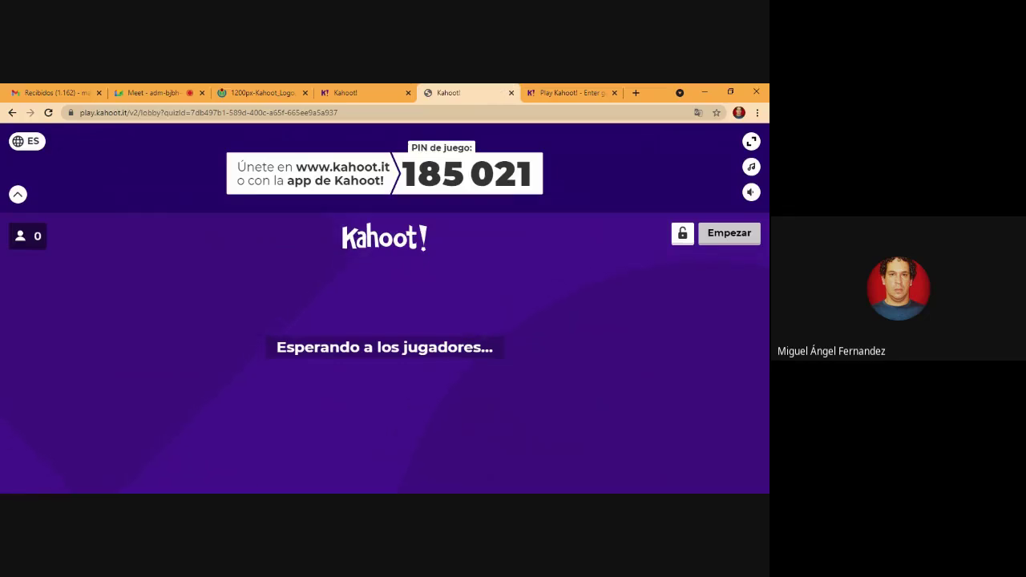
Step: Enter the game PIN from the host lobby on the kahoot.it join page and submit it
left_click(561, 96)
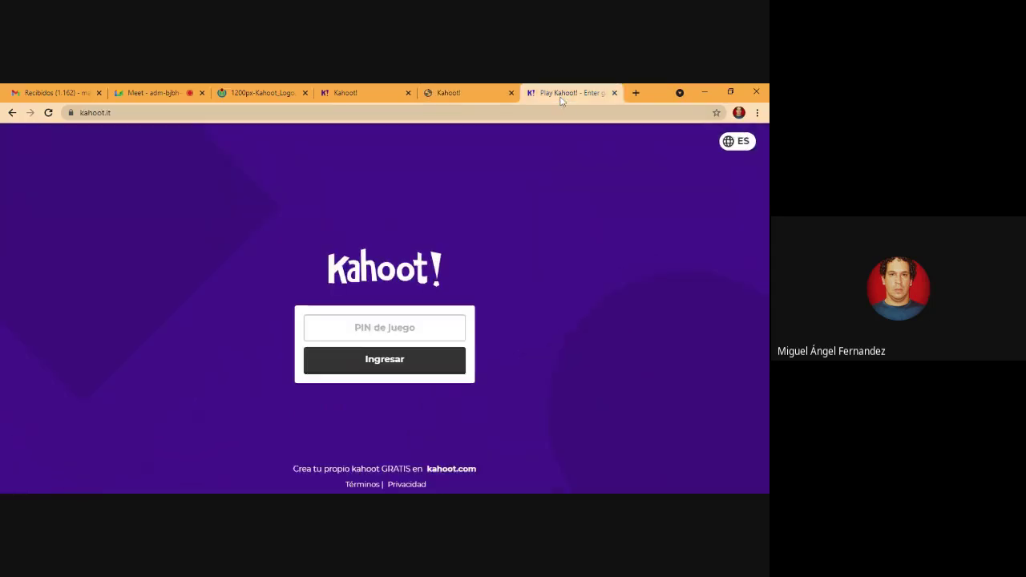
left_click(384, 327)
type("185021")
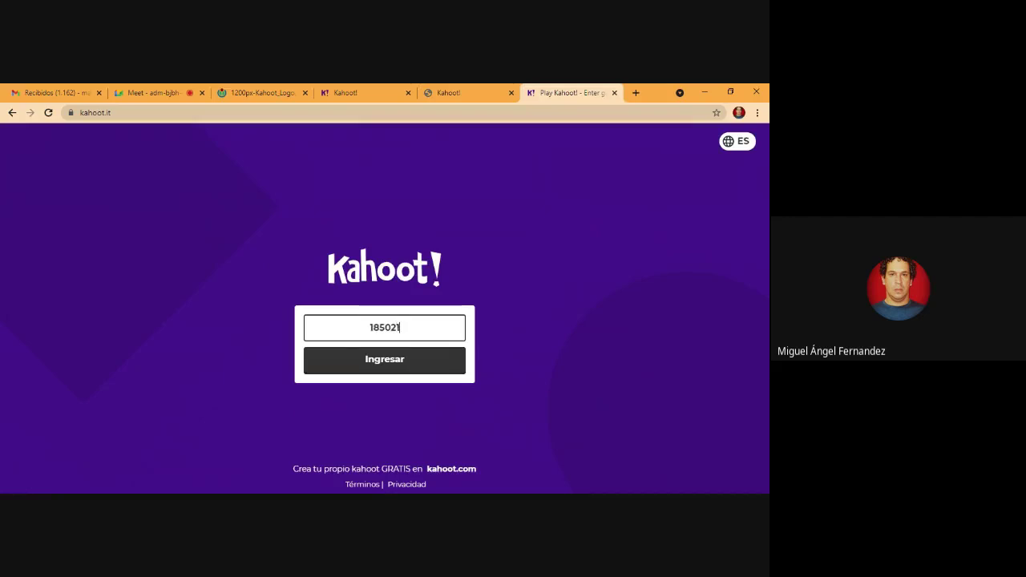
left_click(399, 361)
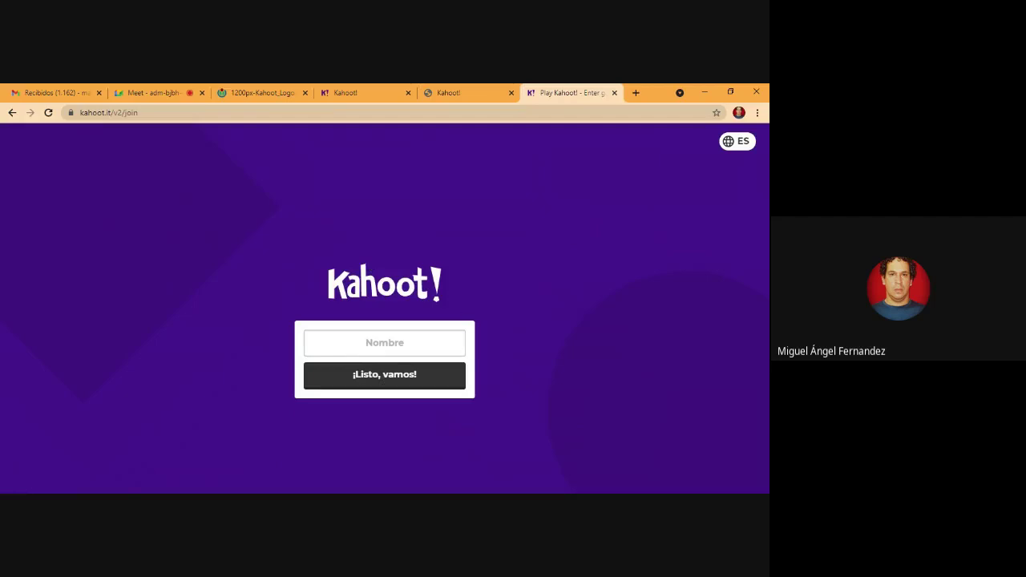
Step: Enter the player's name on the kahoot.it join page and join the game
left_click(385, 342)
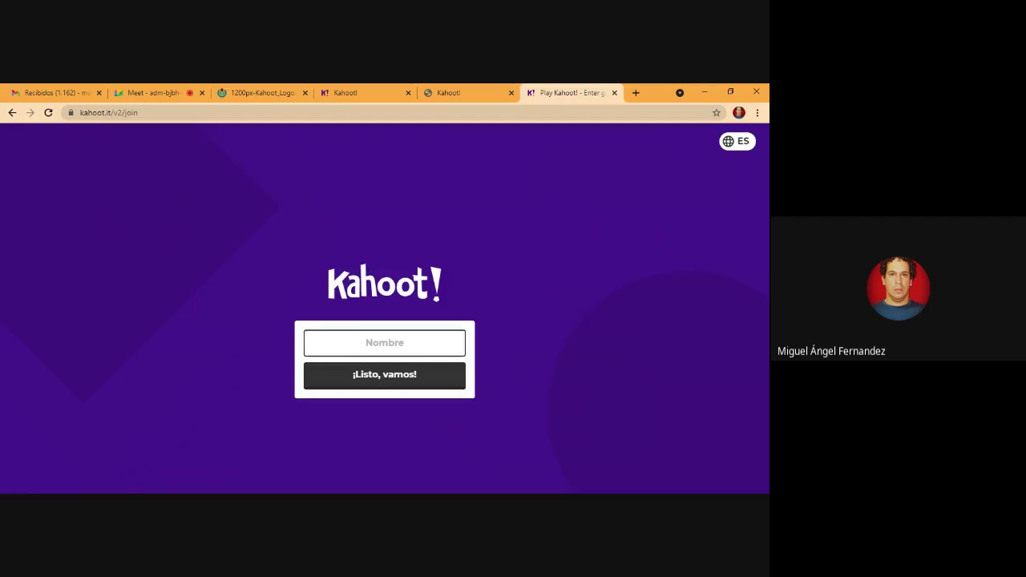
type("Miguel")
type(" Anel")
key("BackSpace")
key("BackSpace")
type("gle")
key("BackSpace")
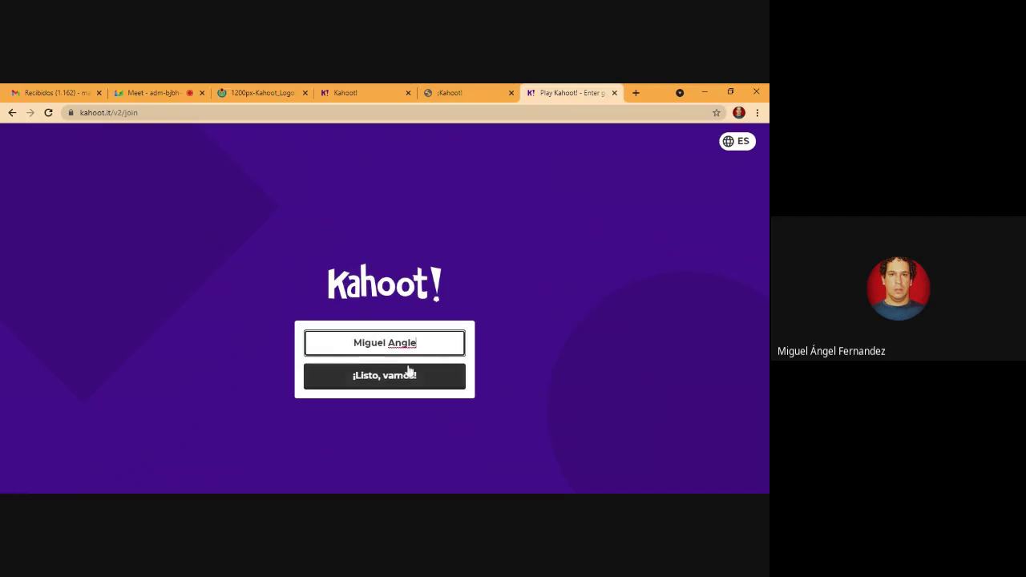
key("BackSpace")
type("el")
left_click(411, 382)
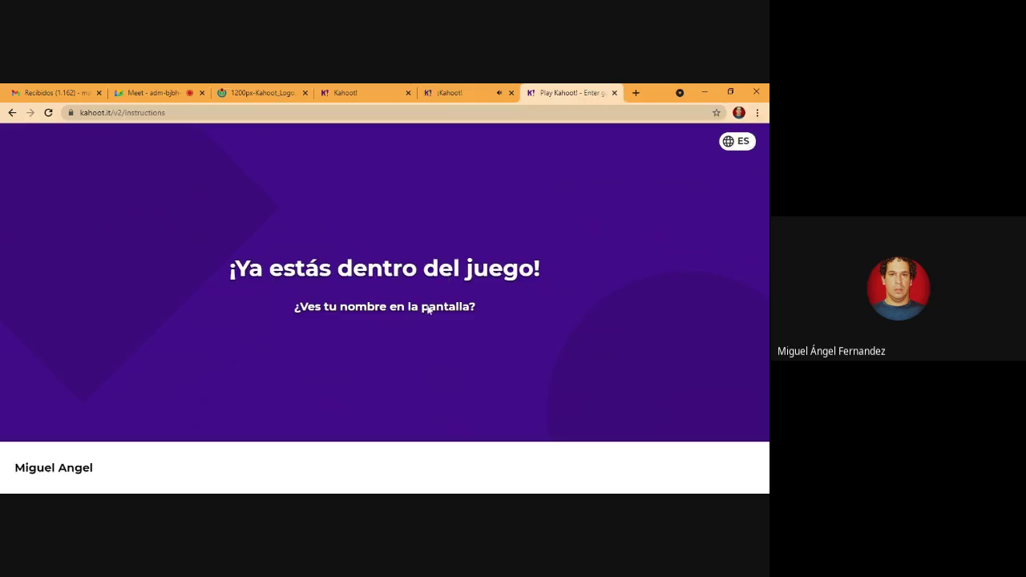
Step: Check the host lobby for the joined player, then return to the player's waiting page
left_click(459, 94)
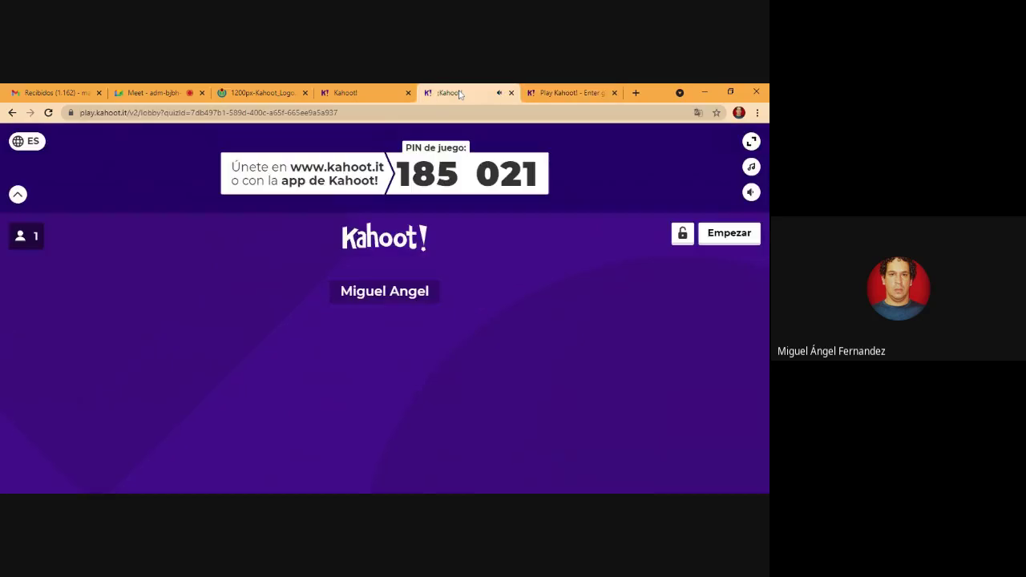
left_click(377, 94)
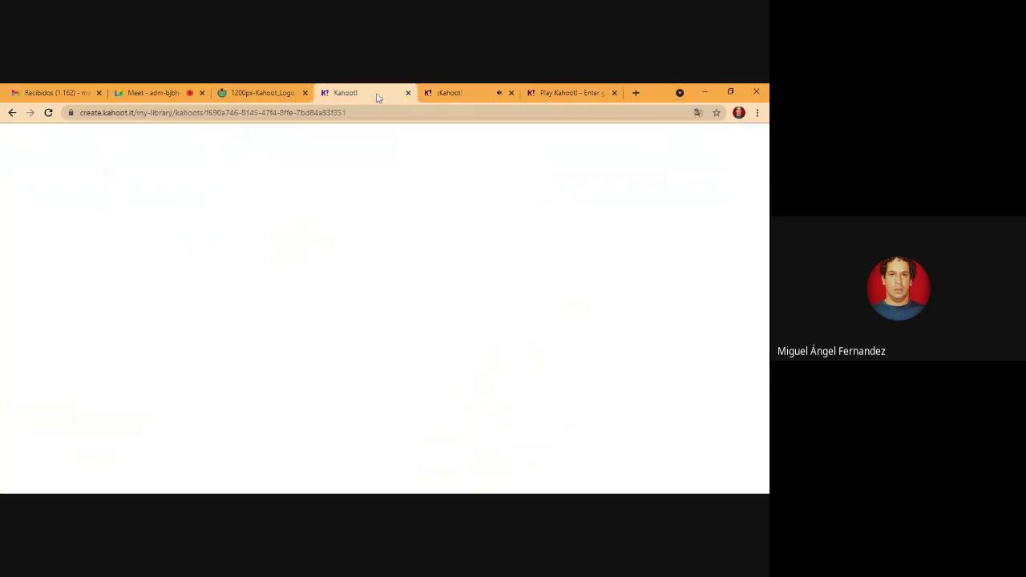
left_click(469, 93)
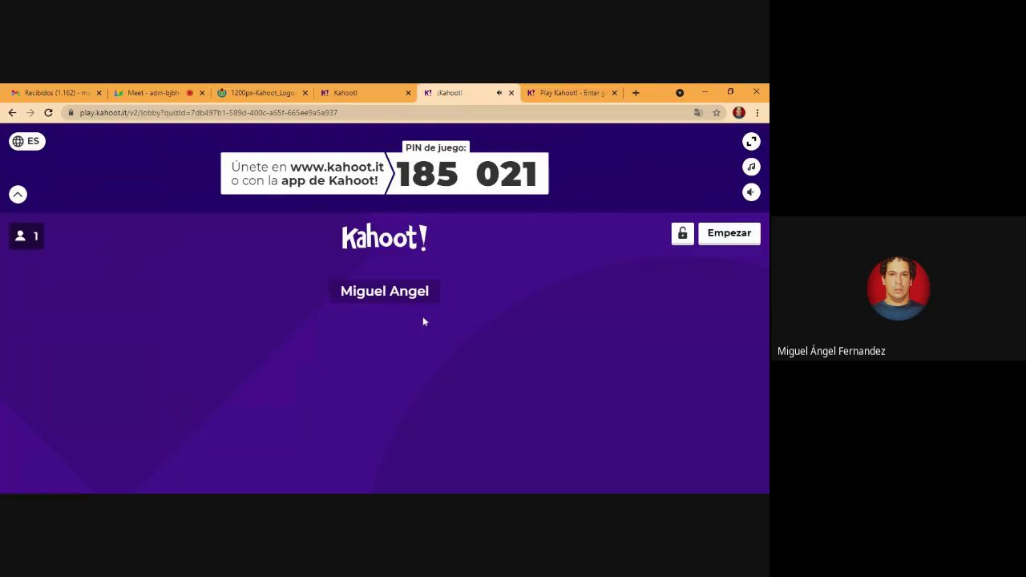
left_click(569, 92)
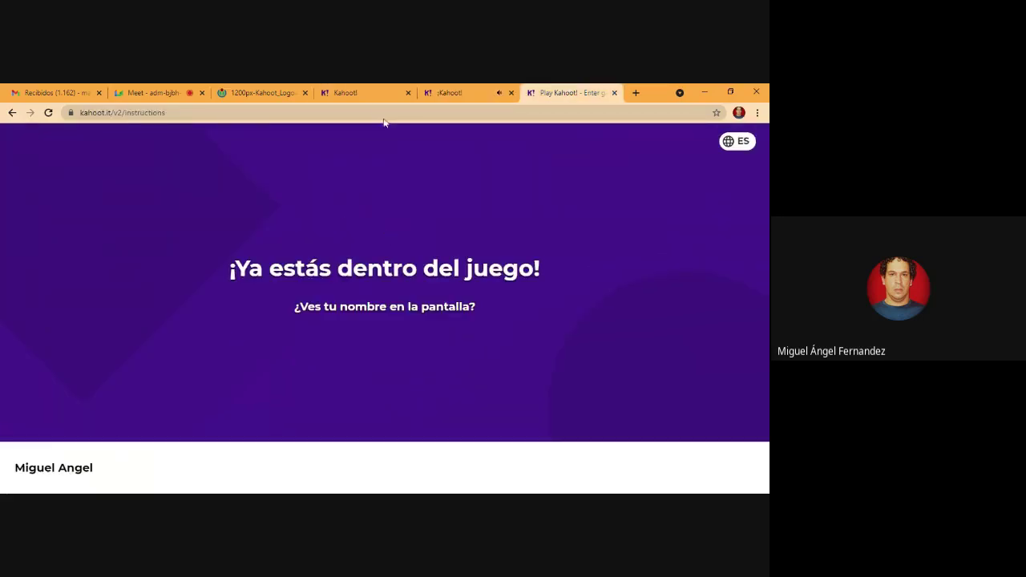
Step: Return to the kahoot library page and open the Reports overview of past games
left_click(347, 89)
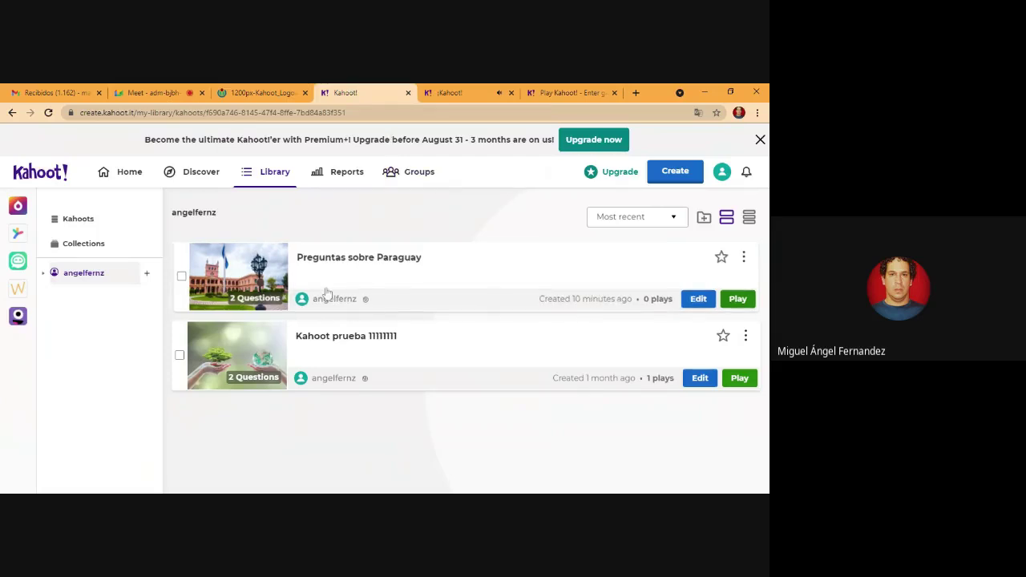
left_click(351, 181)
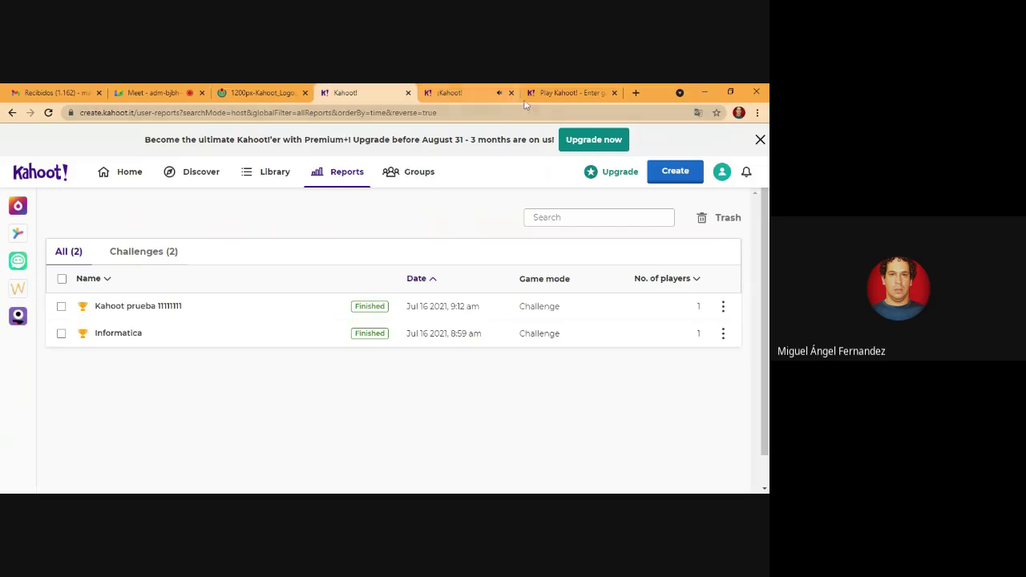
left_click(548, 98)
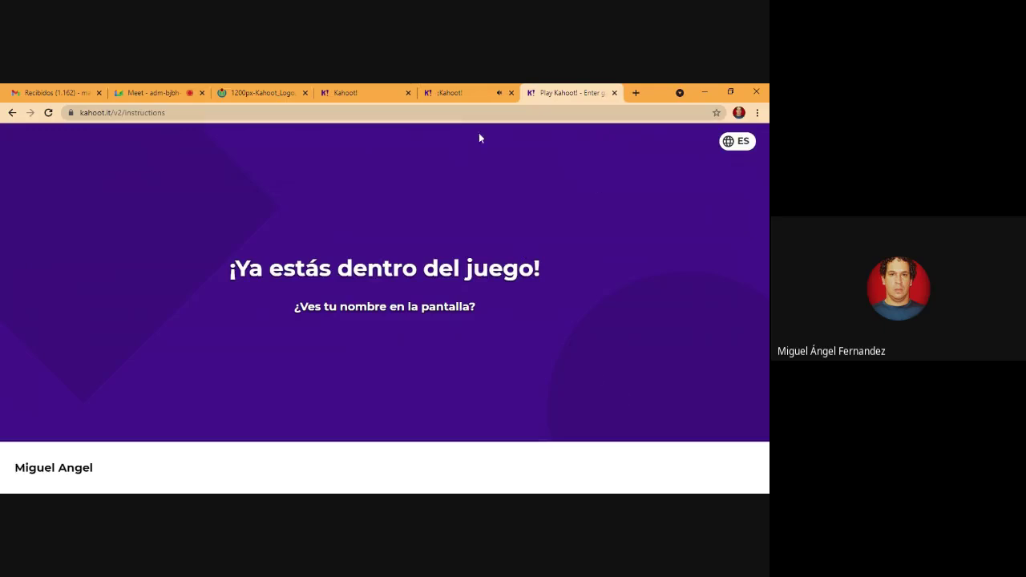
left_click(477, 93)
left_click(363, 95)
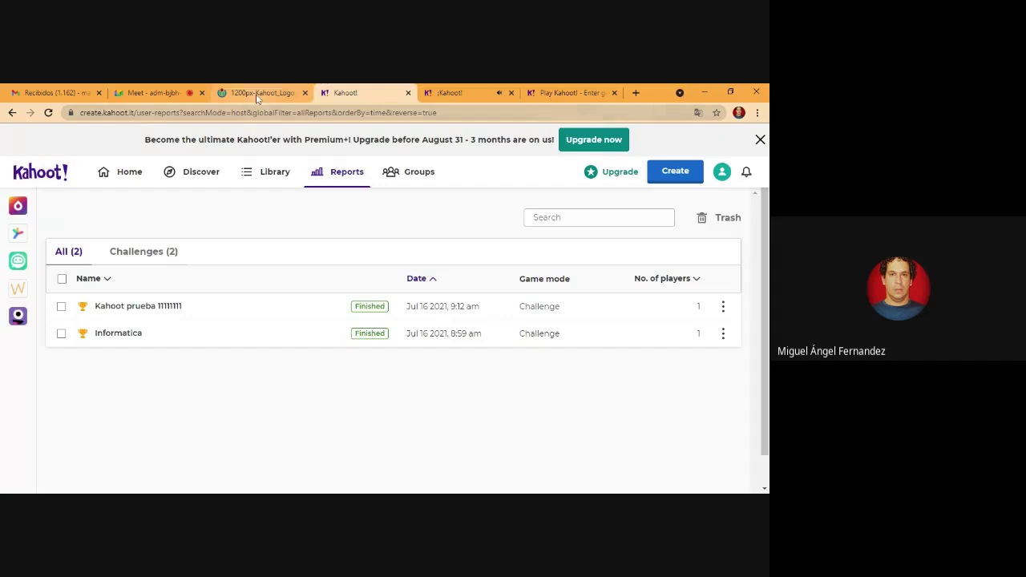
left_click(156, 95)
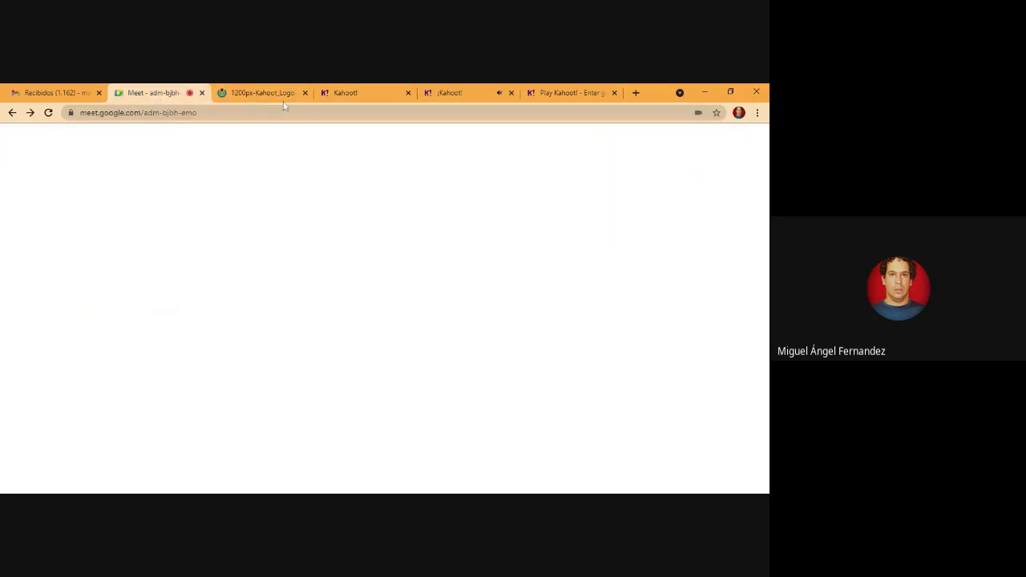
left_click(280, 97)
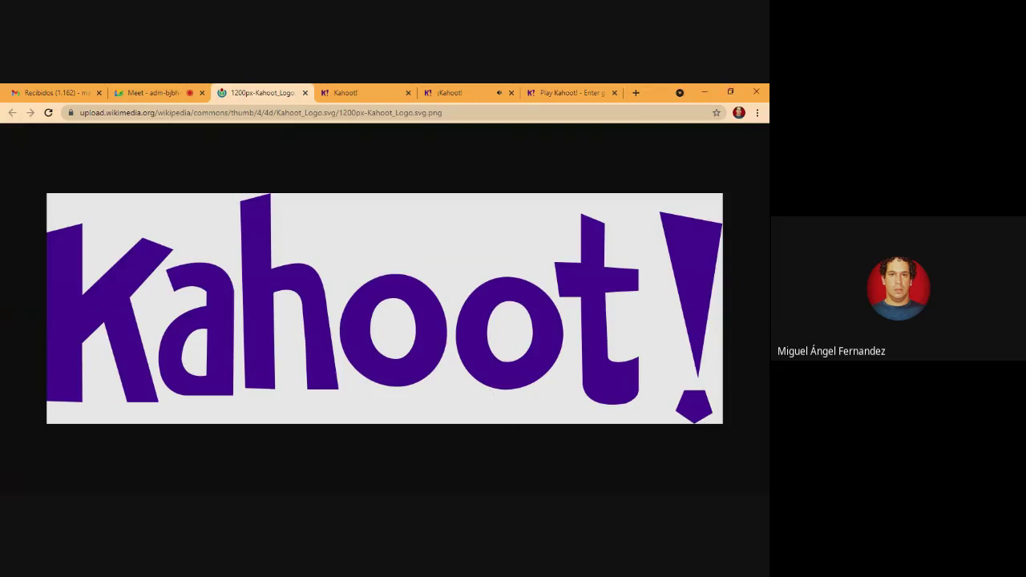
left_click(384, 94)
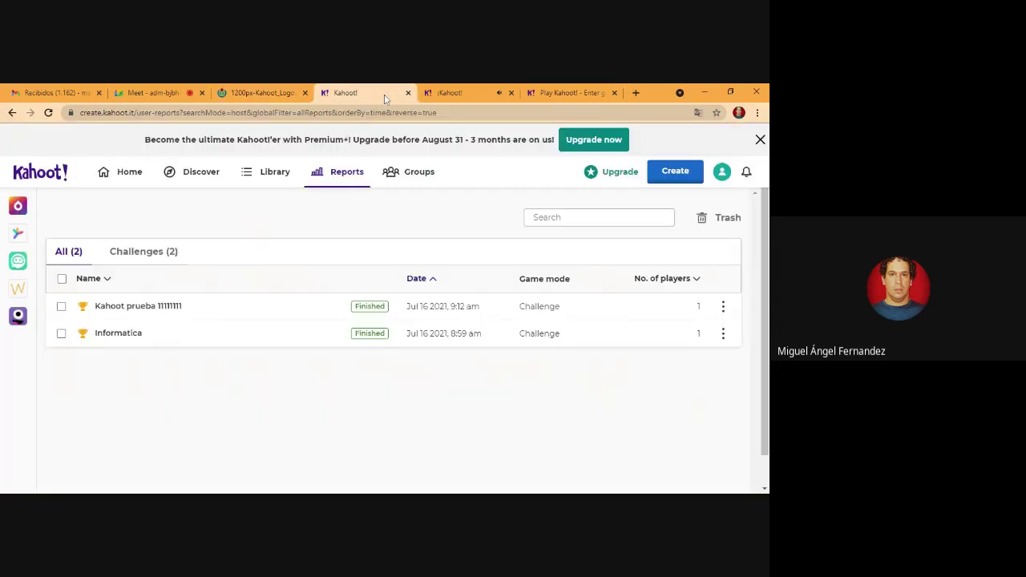